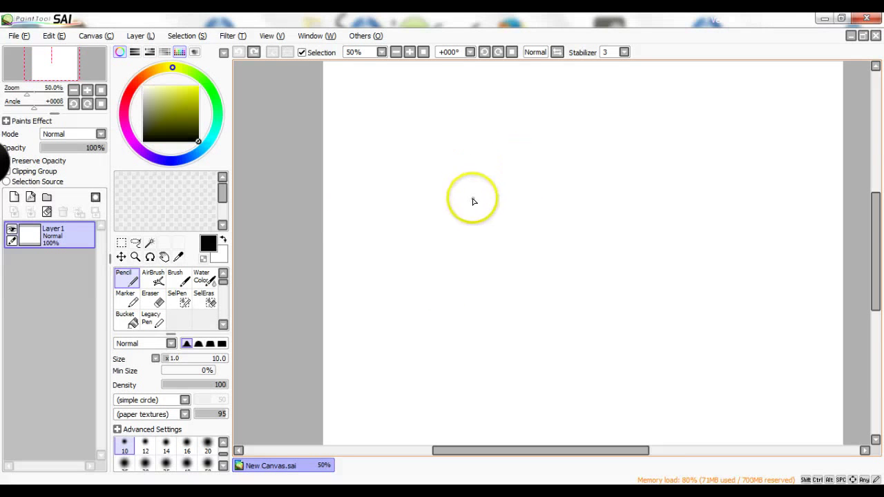
Draw a large freehand black circle with the Pencil and erase its overlapping ends using a size 10 Eraser.
{"action": "mouse_move", "coordinate": [473, 200]}
{"action": "left_mouse_down"}
{"action": "mouse_move", "coordinate": [490, 173]}
{"action": "mouse_move", "coordinate": [531, 152]}
{"action": "mouse_move", "coordinate": [587, 158]}
{"action": "mouse_move", "coordinate": [614, 178]}
{"action": "mouse_move", "coordinate": [636, 213]}
{"action": "mouse_move", "coordinate": [642, 251]}
{"action": "mouse_move", "coordinate": [634, 286]}
{"action": "mouse_move", "coordinate": [597, 315]}
{"action": "mouse_move", "coordinate": [552, 321]}
{"action": "mouse_move", "coordinate": [493, 304]}
{"action": "mouse_move", "coordinate": [460, 252]}
{"action": "mouse_move", "coordinate": [463, 202]}
{"action": "mouse_move", "coordinate": [485, 179]}
{"action": "left_mouse_up"}
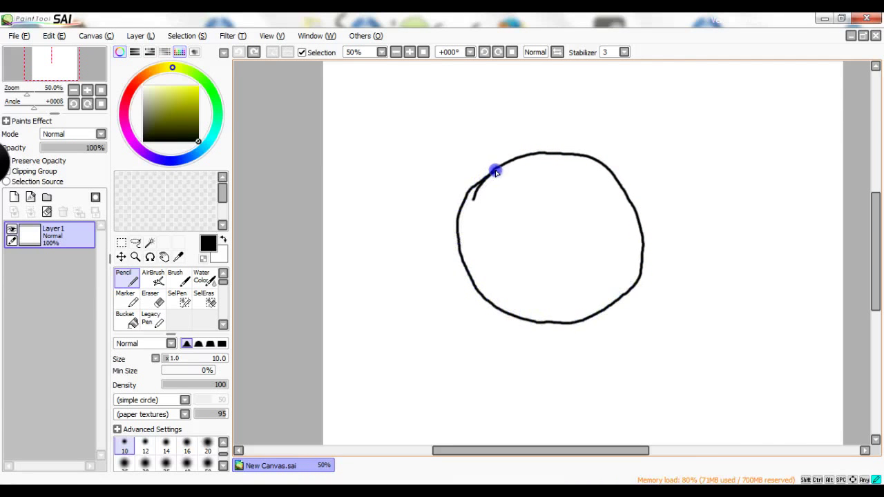
{"action": "left_click", "coordinate": [155, 298]}
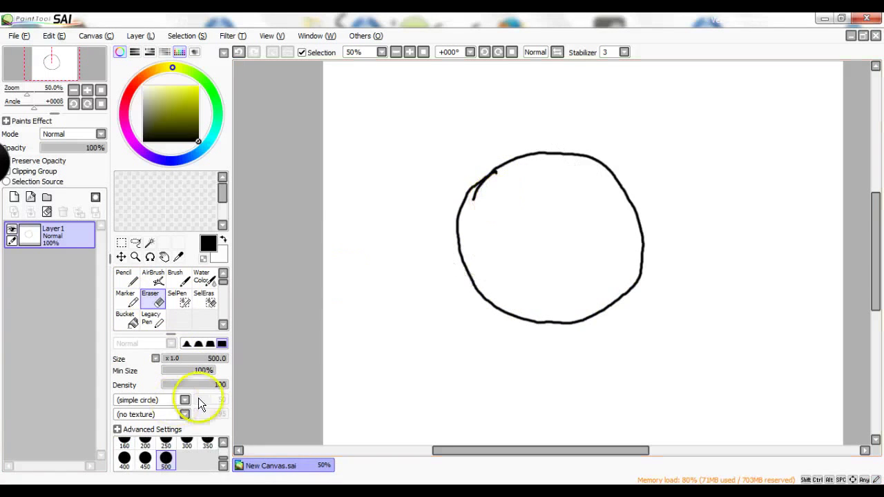
{"action": "scroll", "coordinate": [223, 452], "scroll_direction": "up", "scroll_amount": 5}
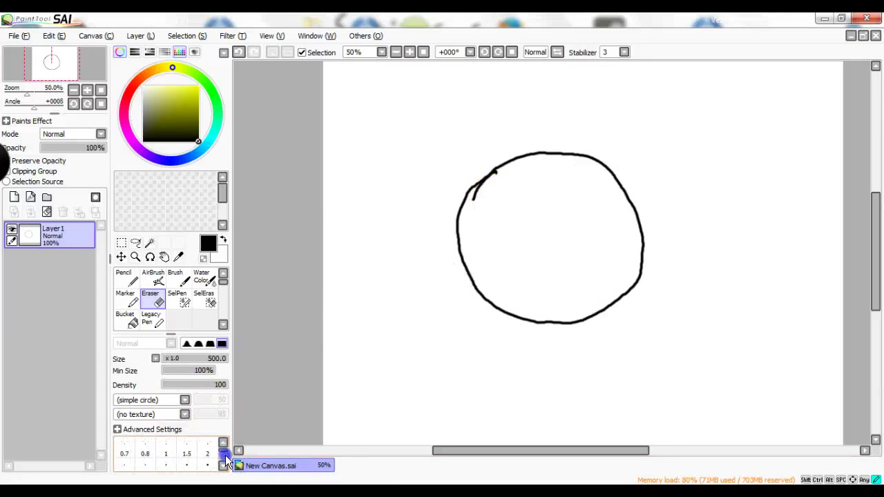
{"action": "scroll", "coordinate": [225, 455], "scroll_direction": "down", "scroll_amount": 2}
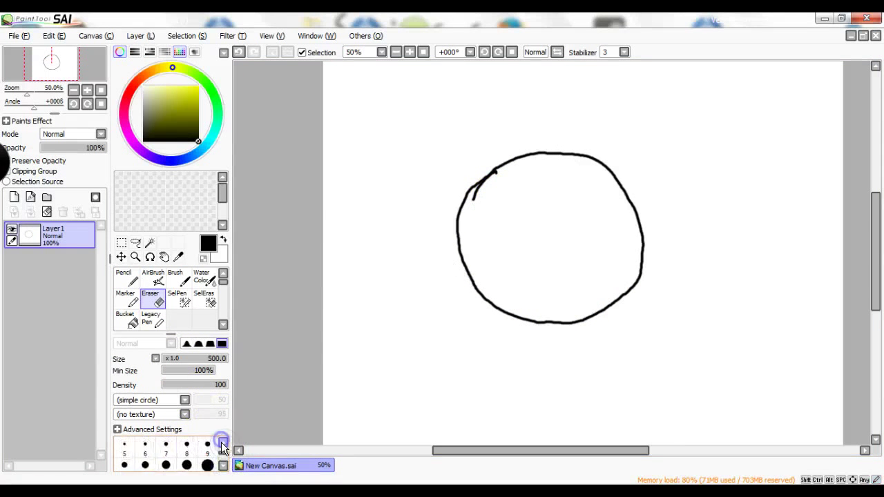
{"action": "left_click", "coordinate": [125, 464]}
{"action": "mouse_move", "coordinate": [461, 197]}
{"action": "left_mouse_down"}
{"action": "mouse_move", "coordinate": [474, 203]}
{"action": "mouse_move", "coordinate": [497, 172]}
{"action": "mouse_move", "coordinate": [478, 194]}
{"action": "mouse_move", "coordinate": [493, 173]}
{"action": "mouse_move", "coordinate": [482, 181]}
{"action": "left_mouse_up"}
Close the gap in the circle's upper-left outline with the Pencil and trim the excess thickness with the Eraser.
{"action": "left_click", "coordinate": [123, 276]}
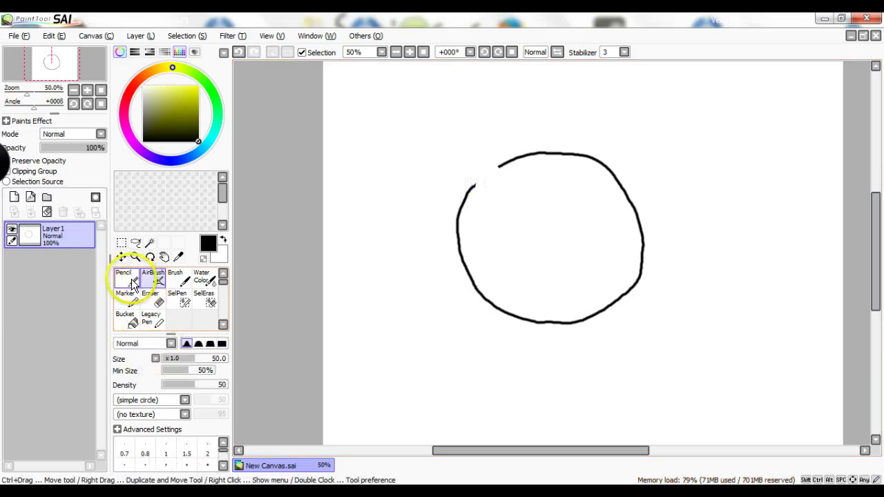
{"action": "left_click_drag", "start_coordinate": [470, 190], "coordinate": [499, 164]}
{"action": "left_click", "coordinate": [490, 178]}
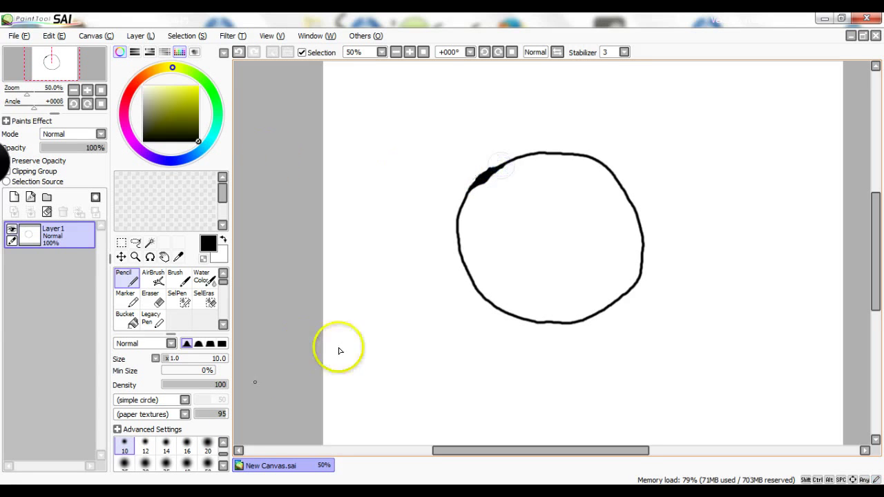
{"action": "left_click", "coordinate": [149, 300]}
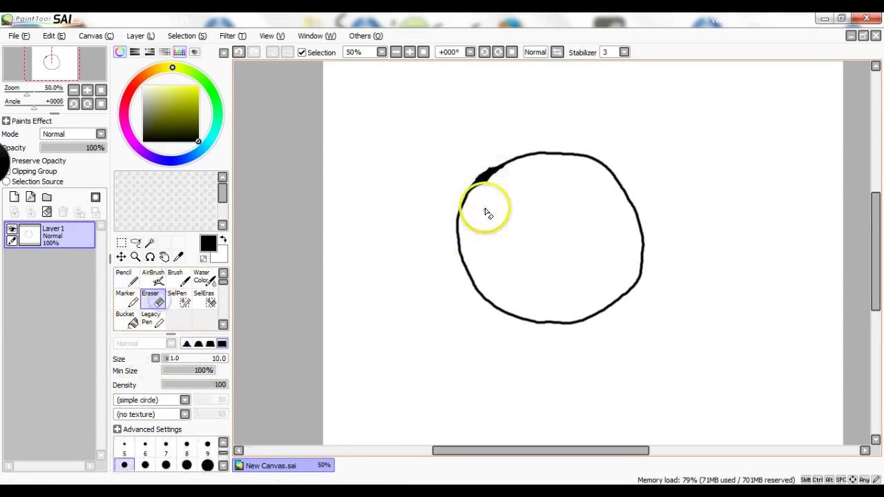
{"action": "mouse_move", "coordinate": [495, 178]}
{"action": "left_mouse_down"}
{"action": "mouse_move", "coordinate": [470, 194]}
{"action": "mouse_move", "coordinate": [504, 168]}
{"action": "mouse_move", "coordinate": [435, 188]}
{"action": "mouse_move", "coordinate": [496, 183]}
{"action": "mouse_move", "coordinate": [496, 164]}
{"action": "mouse_move", "coordinate": [471, 188]}
{"action": "mouse_move", "coordinate": [513, 160]}
{"action": "left_mouse_up"}
{"action": "left_click", "coordinate": [124, 277]}
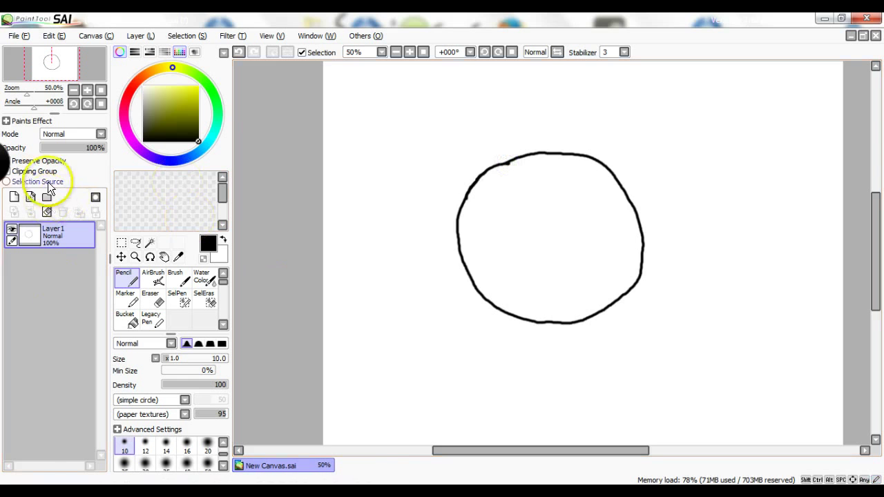
Add a new layer above the outline and fill the circle on Layer1 with bright yellow using the Bucket.
{"action": "left_click", "coordinate": [14, 198]}
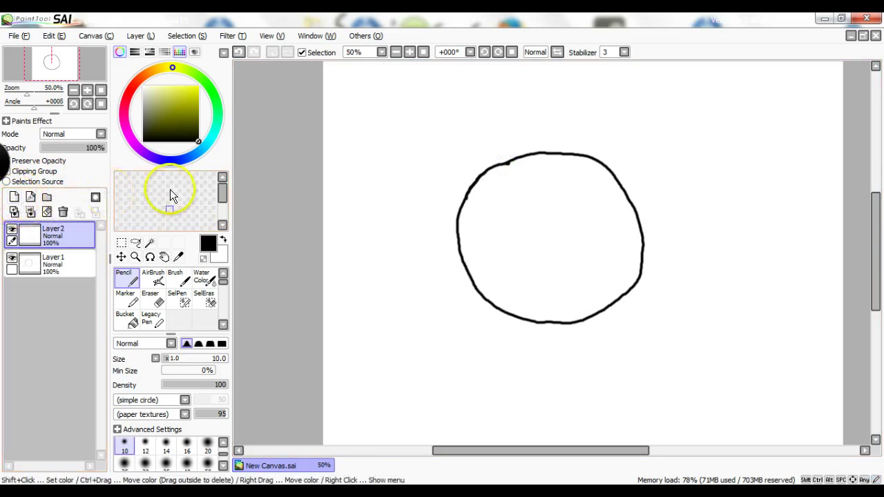
{"action": "left_click", "coordinate": [198, 86]}
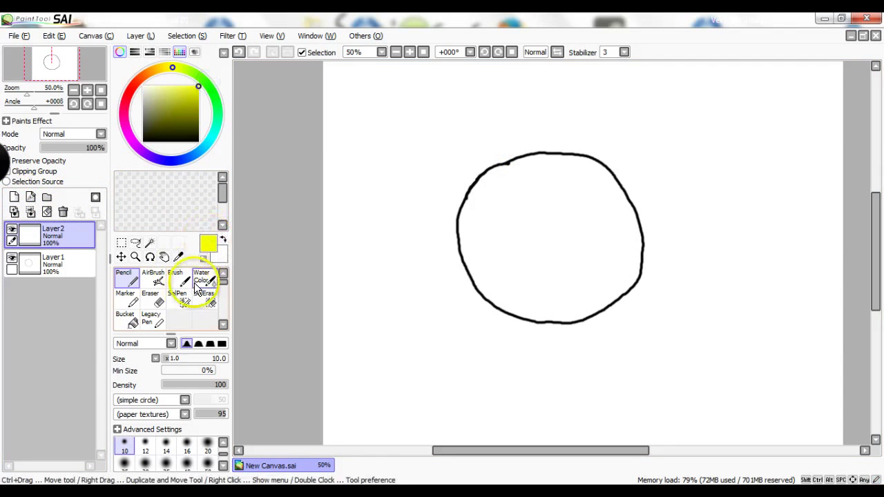
{"action": "left_click", "coordinate": [127, 318]}
{"action": "left_click", "coordinate": [536, 262]}
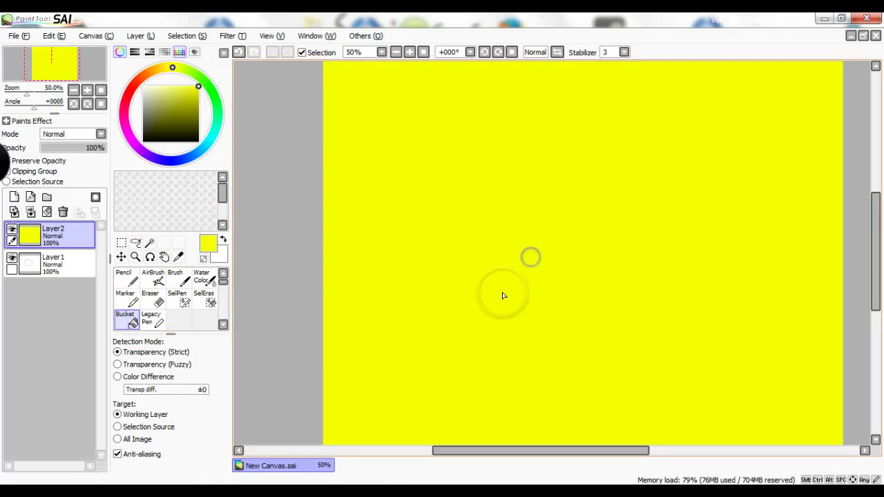
{"action": "key", "text": "ctrl+z"}
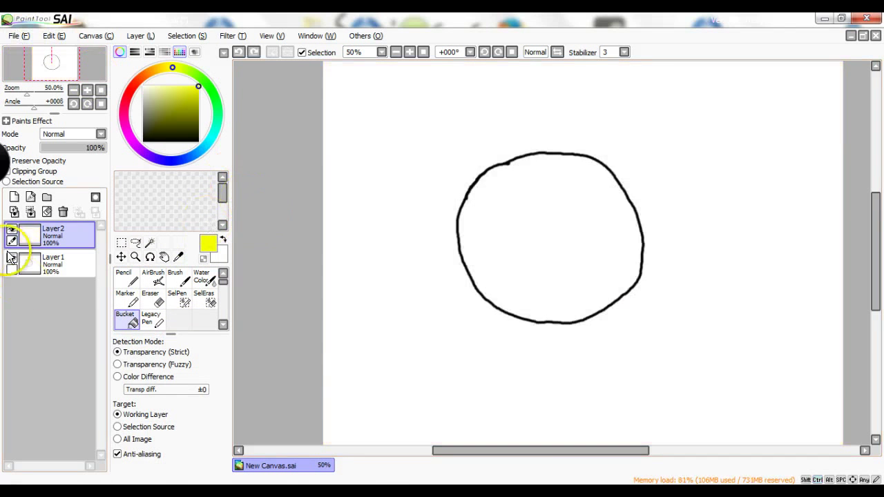
{"action": "left_click", "coordinate": [53, 262]}
{"action": "left_click", "coordinate": [529, 238]}
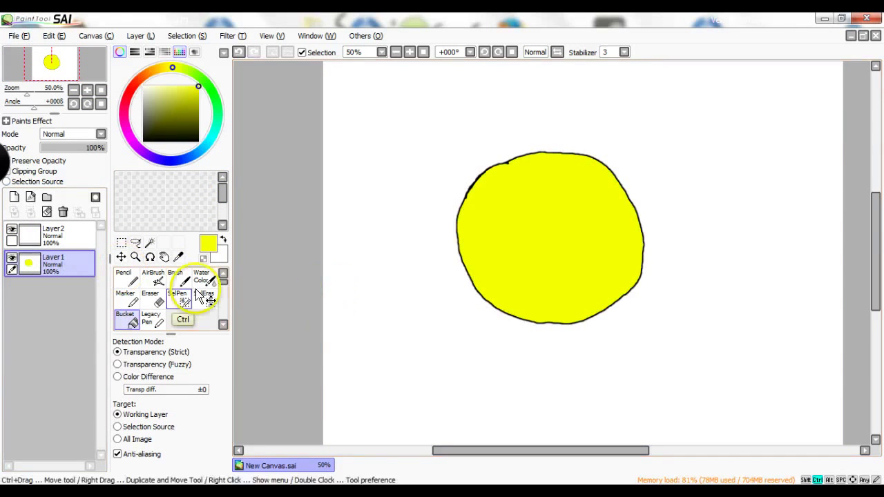
{"action": "double_click", "coordinate": [54, 229]}
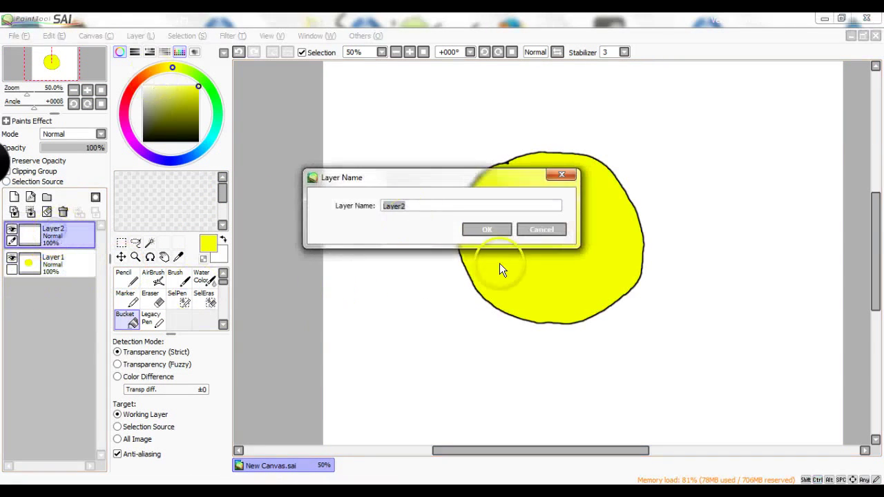
{"action": "left_click", "coordinate": [540, 229]}
{"action": "left_click_drag", "start_coordinate": [197, 135], "coordinate": [221, 154]}
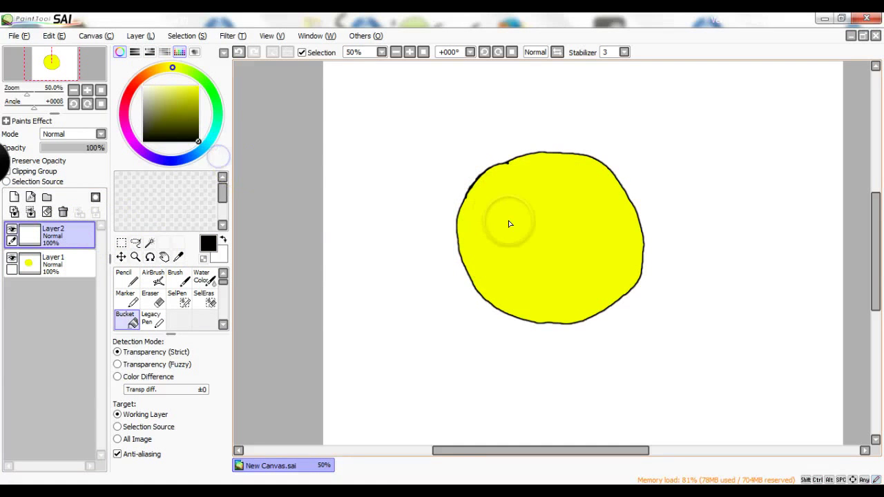
{"action": "left_click", "coordinate": [537, 231]}
{"action": "key", "text": "ctrl+z"}
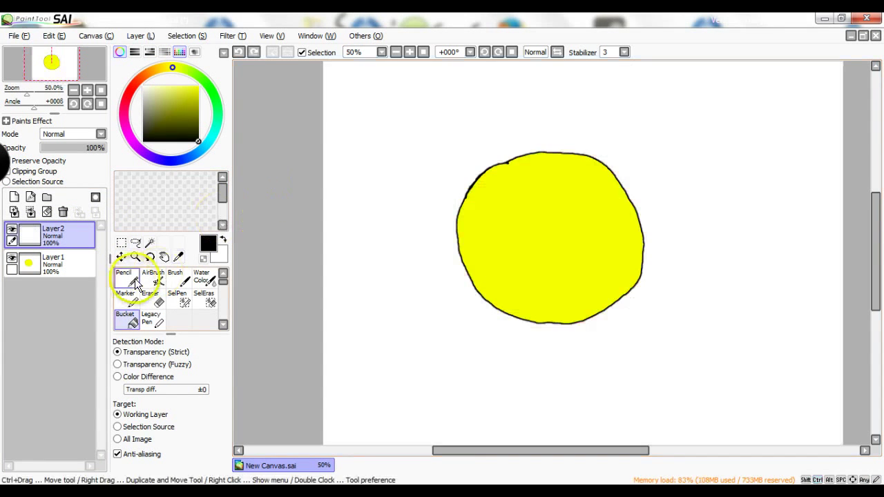
Try dotting two black eyes on Layer2 with a size 20 Pencil, and undo back to the unfilled circle.
{"action": "left_click", "coordinate": [124, 278]}
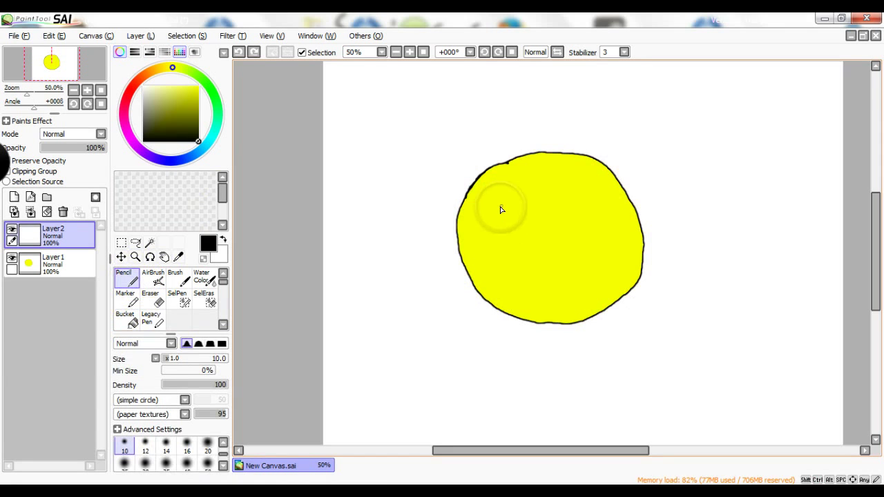
{"action": "left_click", "coordinate": [207, 446]}
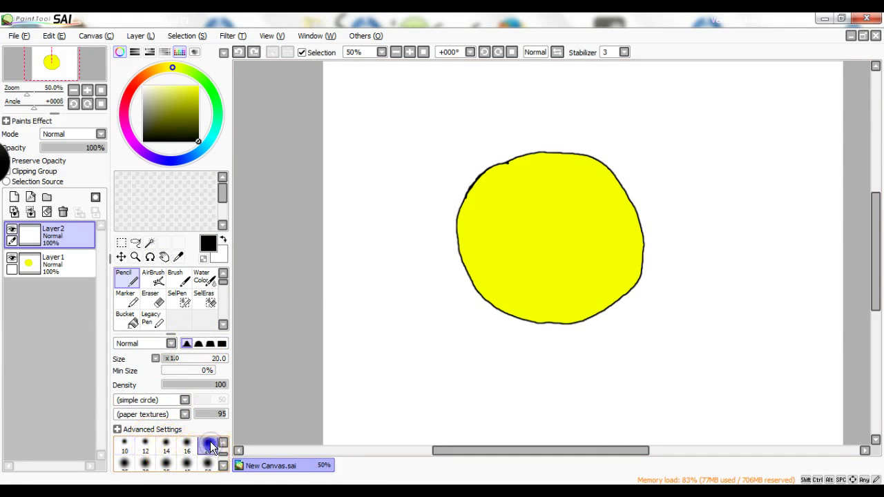
{"action": "left_click", "coordinate": [509, 204], "text": "alt"}
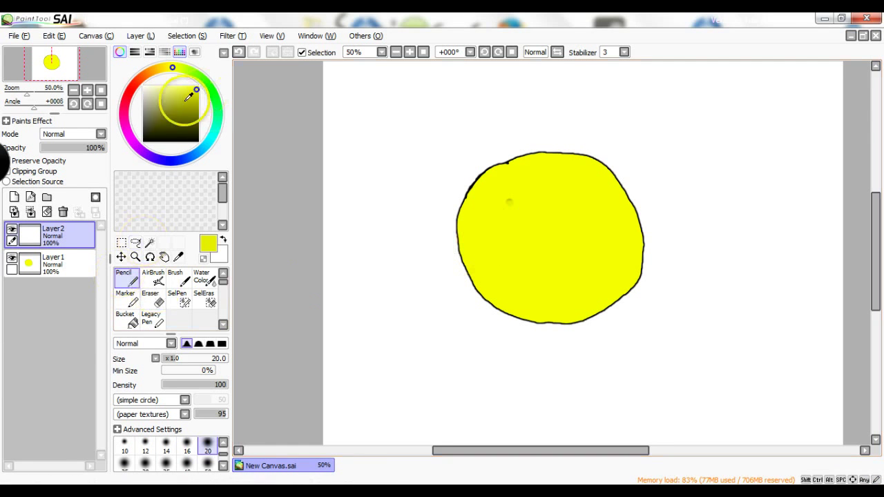
{"action": "left_click_drag", "start_coordinate": [192, 90], "coordinate": [197, 142]}
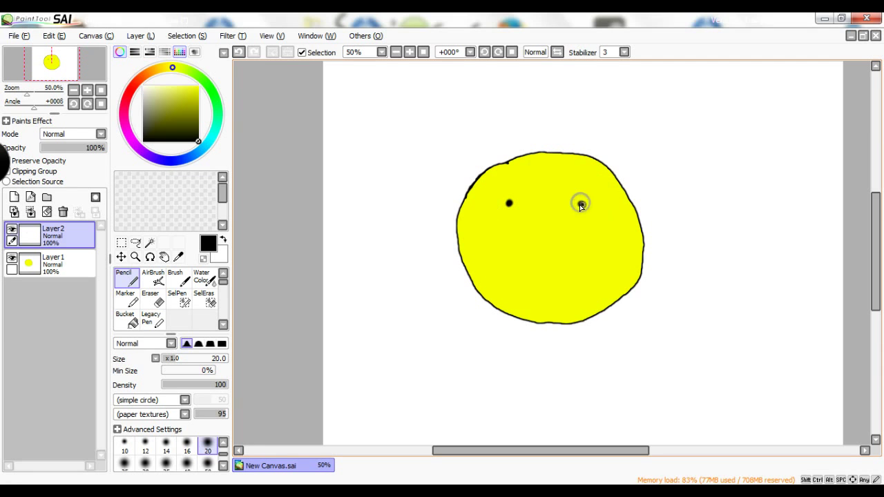
{"action": "key", "text": "ctrl+z"}
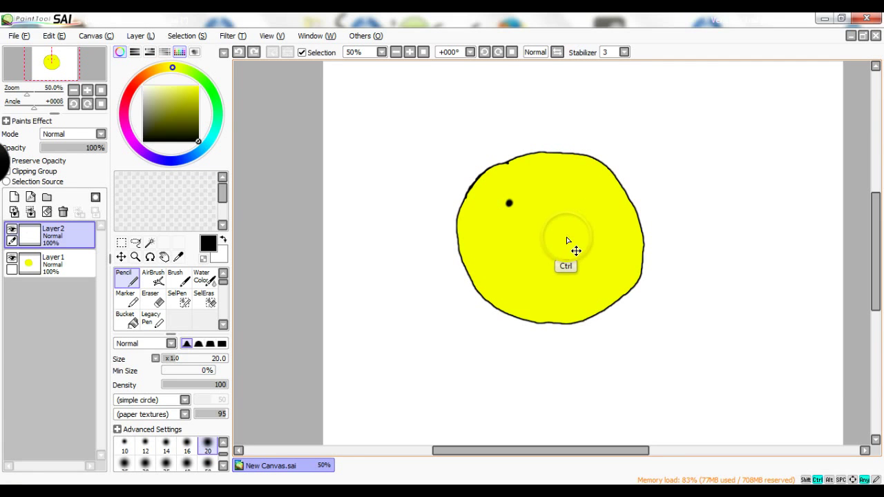
{"action": "key", "text": "ctrl+z"}
{"action": "key", "text": "ctrl+z"}
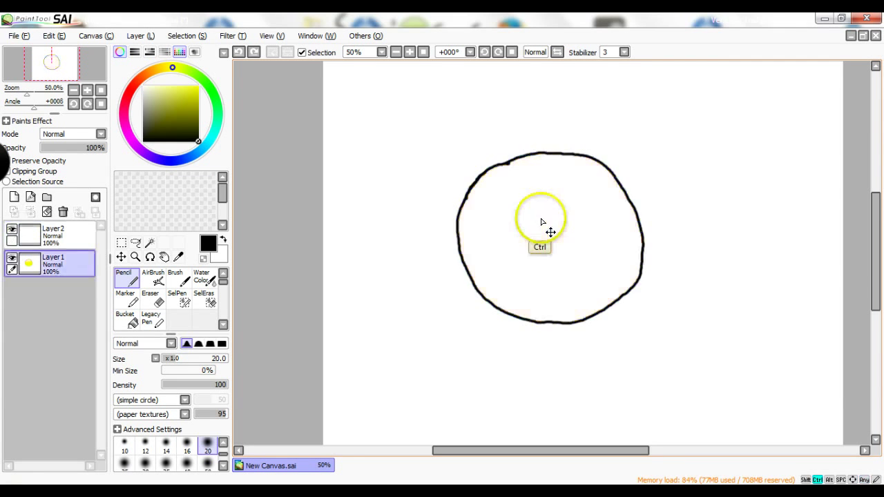
Refill the circle on Layer1 with bright yellow using the Bucket.
{"action": "left_click_drag", "start_coordinate": [173, 97], "coordinate": [251, 38]}
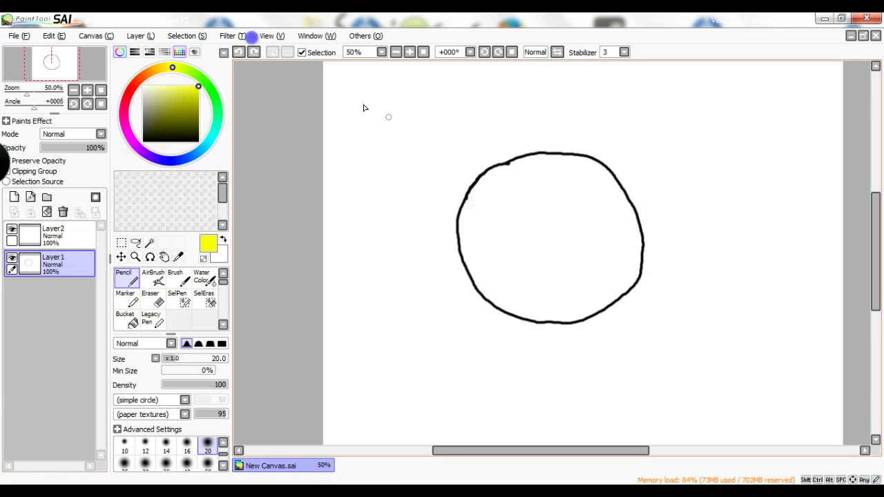
{"action": "left_click", "coordinate": [127, 320]}
{"action": "left_click", "coordinate": [522, 199]}
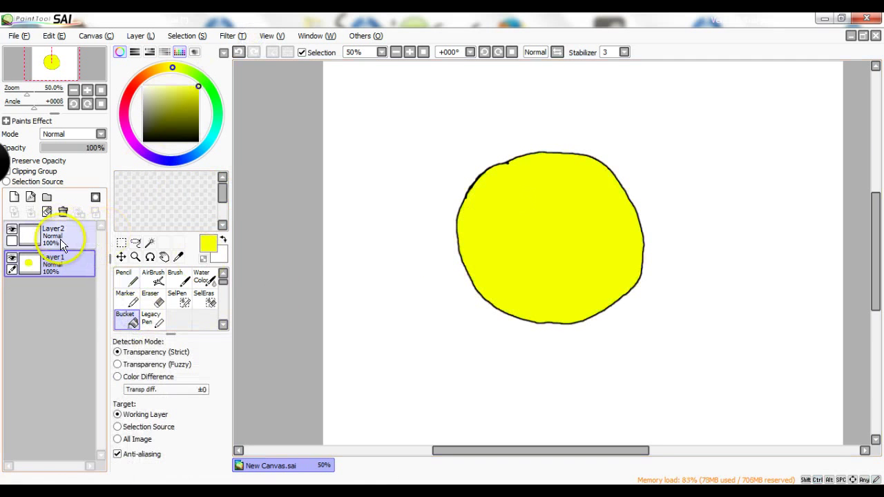
Make Layer2 active and set up the Pencil at size 10 in black.
{"action": "left_click", "coordinate": [60, 239]}
{"action": "left_click", "coordinate": [124, 278]}
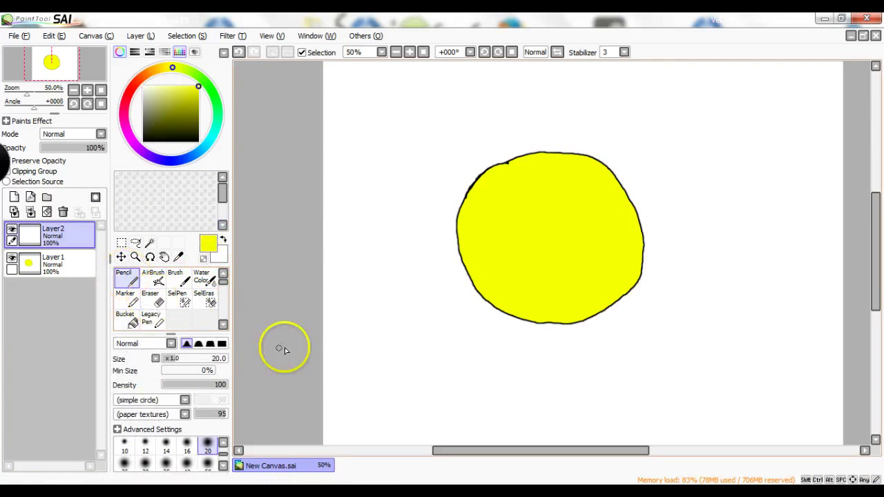
{"action": "left_click", "coordinate": [124, 445]}
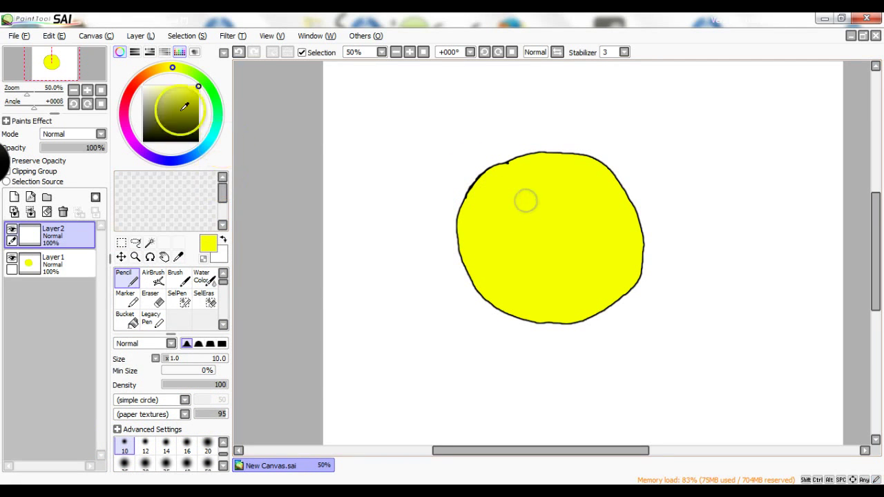
{"action": "left_click_drag", "start_coordinate": [224, 140], "coordinate": [229, 177]}
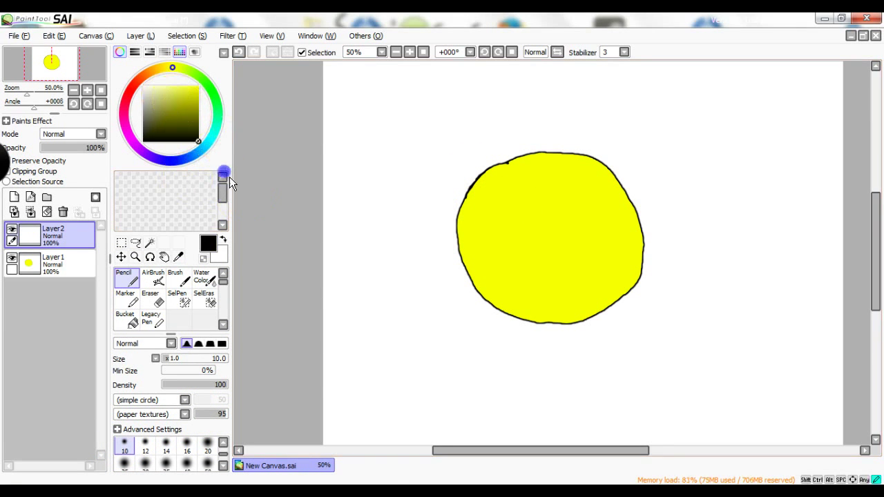
Try drawing a solid black left eye on Layer2 with the Pencil, and undo its strokes.
{"action": "mouse_move", "coordinate": [496, 196]}
{"action": "left_mouse_down"}
{"action": "mouse_move", "coordinate": [516, 196]}
{"action": "mouse_move", "coordinate": [516, 209]}
{"action": "mouse_move", "coordinate": [496, 200]}
{"action": "left_mouse_up"}
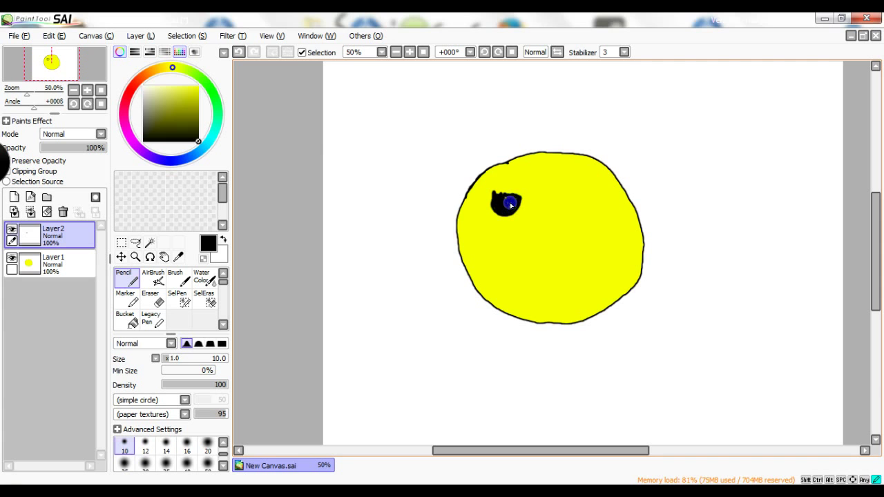
{"action": "left_click_drag", "start_coordinate": [509, 206], "coordinate": [507, 205]}
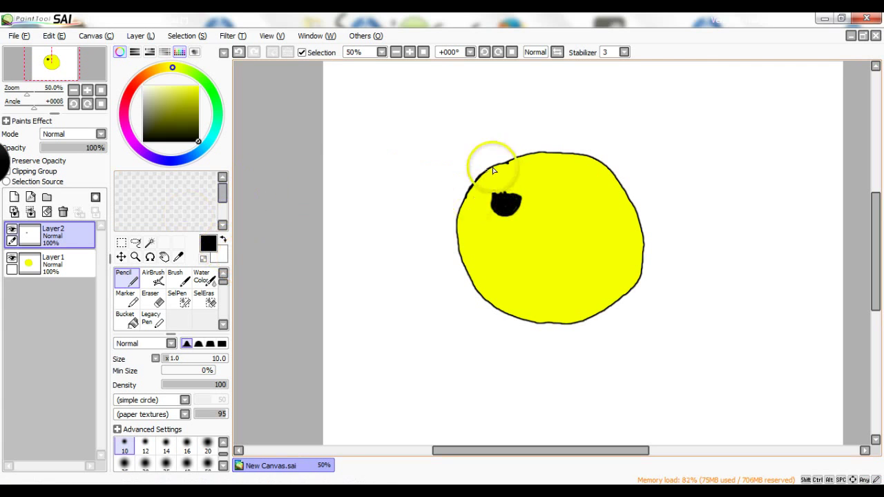
{"action": "key", "text": "ctrl+z"}
{"action": "key", "text": "ctrl+z"}
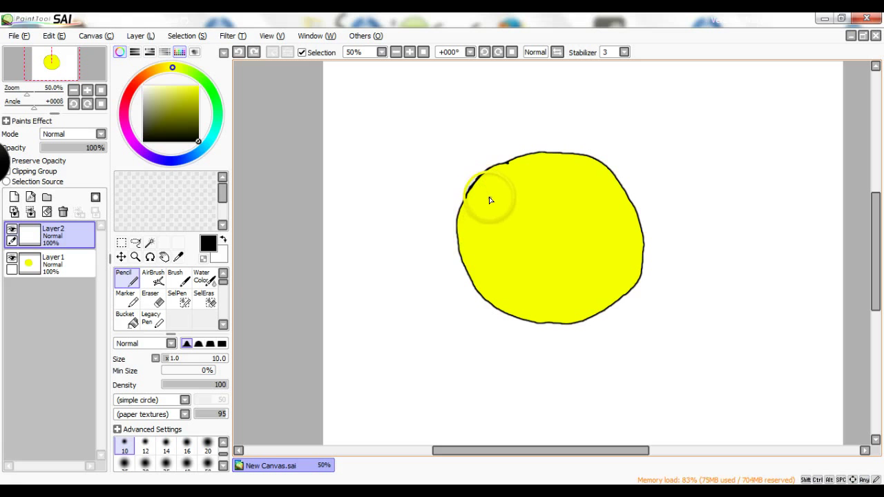
Outline a small half-round left eye on Layer2, fill it black with the Bucket, and touch it up with the Pencil.
{"action": "mouse_move", "coordinate": [489, 199]}
{"action": "left_mouse_down"}
{"action": "mouse_move", "coordinate": [509, 196]}
{"action": "mouse_move", "coordinate": [504, 211]}
{"action": "mouse_move", "coordinate": [489, 202]}
{"action": "left_mouse_up"}
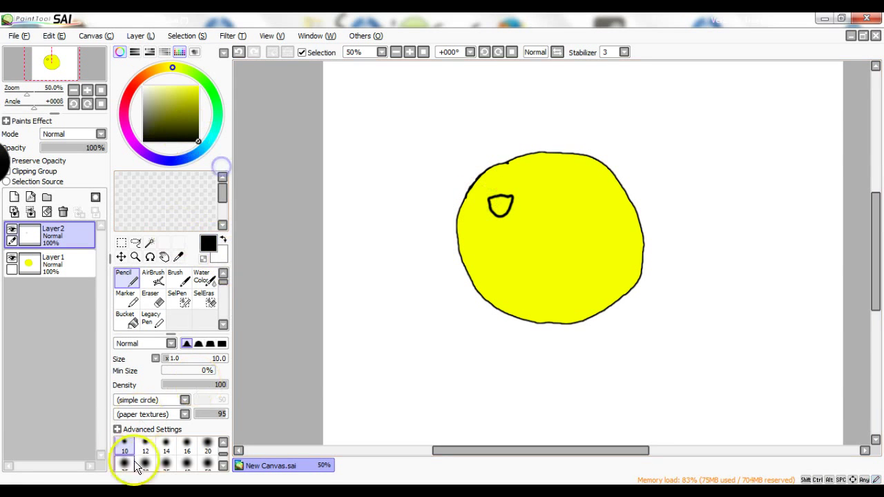
{"action": "left_click", "coordinate": [125, 318]}
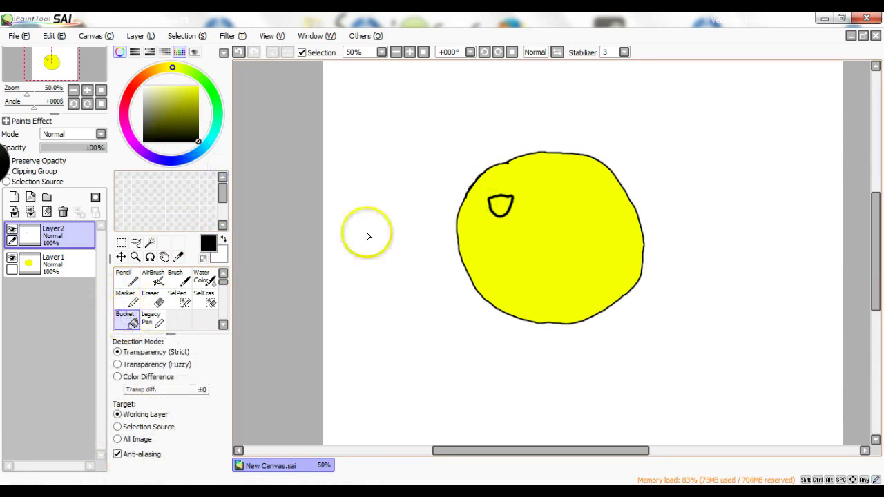
{"action": "left_click", "coordinate": [501, 207]}
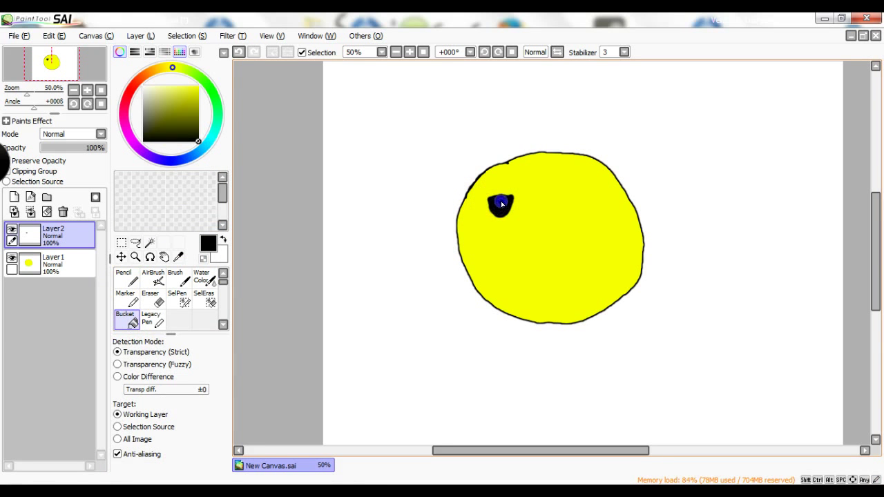
{"action": "left_click", "coordinate": [125, 276]}
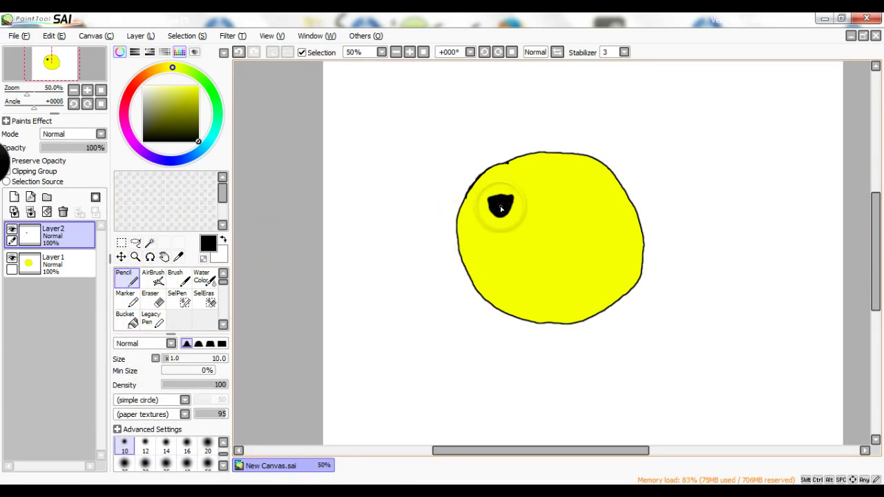
{"action": "left_click_drag", "start_coordinate": [495, 211], "coordinate": [503, 209]}
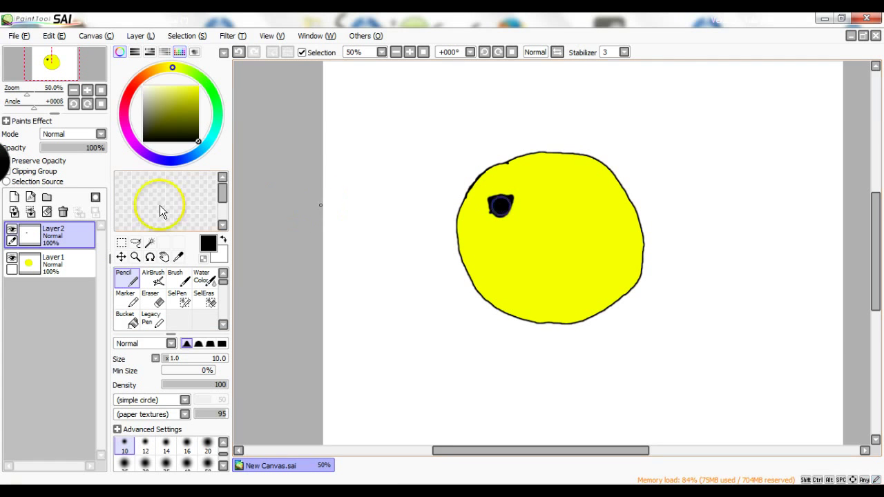
Draw a thin black bridge line with the Pencil from the left lens toward the middle of the face, keeping black as the colour.
{"action": "left_click", "coordinate": [198, 86]}
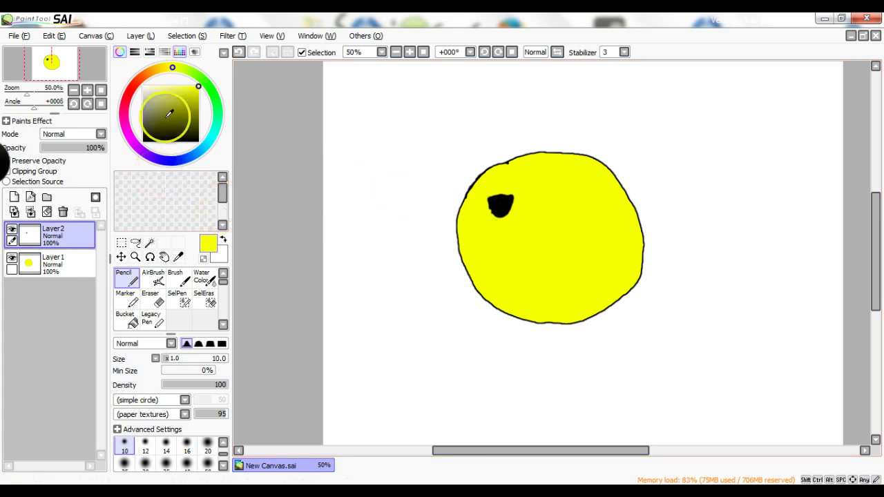
{"action": "left_click", "coordinate": [198, 141]}
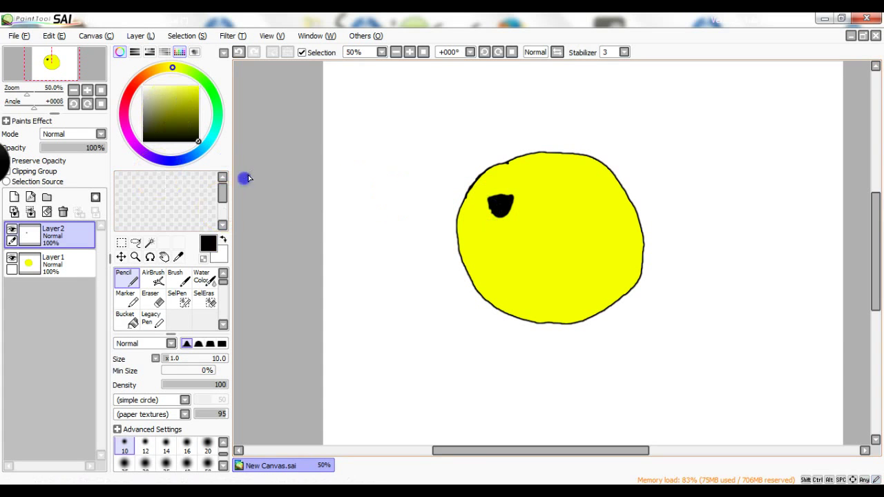
{"action": "left_click_drag", "start_coordinate": [513, 203], "coordinate": [542, 204]}
{"action": "right_click", "coordinate": [513, 205]}
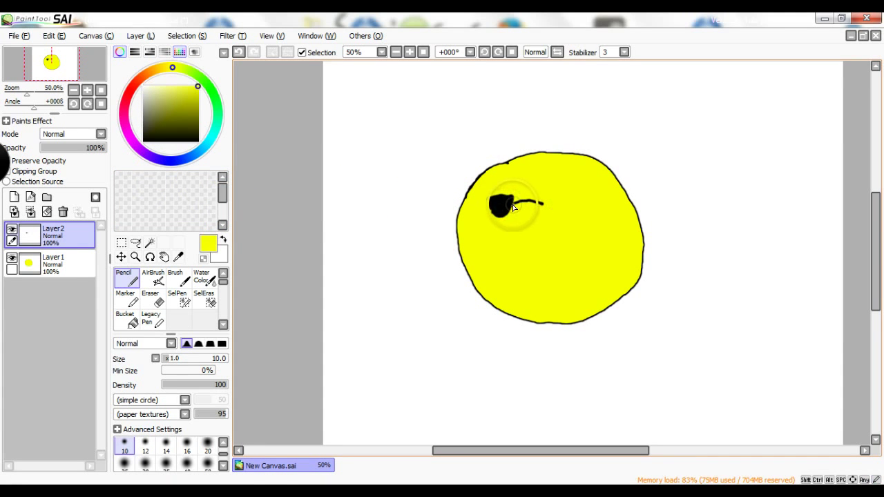
{"action": "left_click_drag", "start_coordinate": [166, 91], "coordinate": [248, 199]}
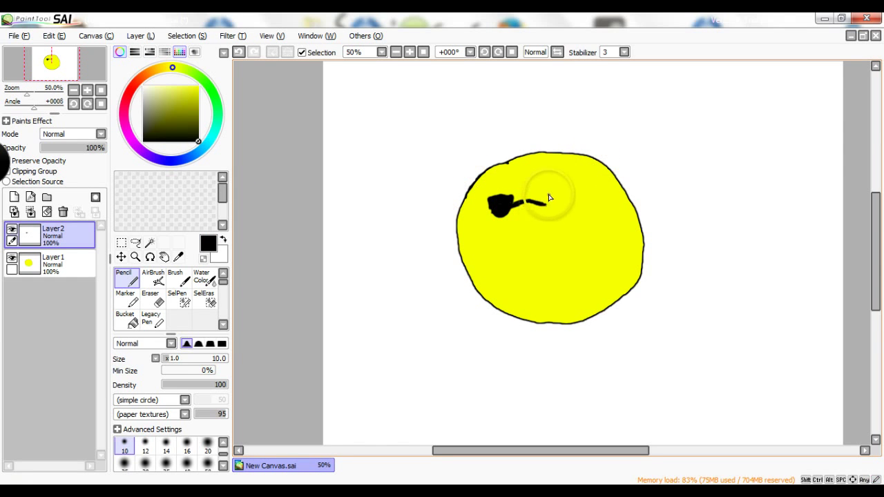
Try outlining a right lens at the end of the bridge, undo the strokes, and restore black as the drawing colour.
{"action": "mouse_move", "coordinate": [549, 194]}
{"action": "left_mouse_down"}
{"action": "mouse_move", "coordinate": [552, 218]}
{"action": "mouse_move", "coordinate": [580, 212]}
{"action": "left_mouse_up"}
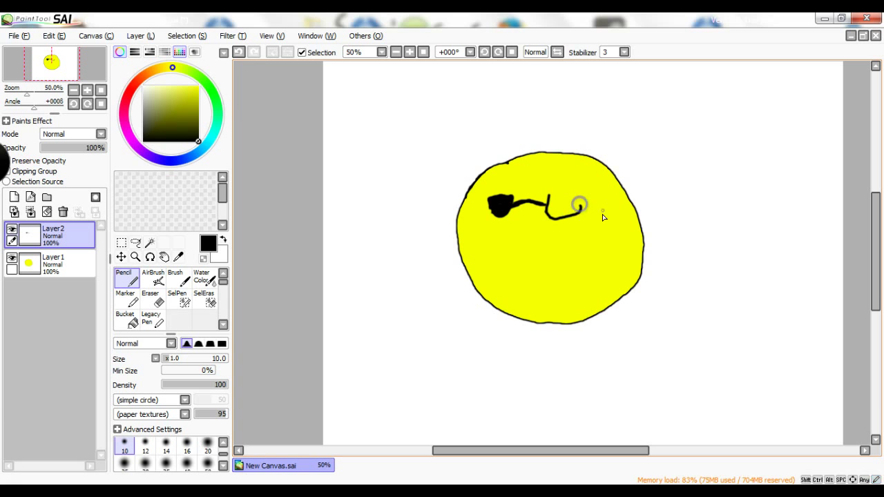
{"action": "key", "text": "ctrl+z"}
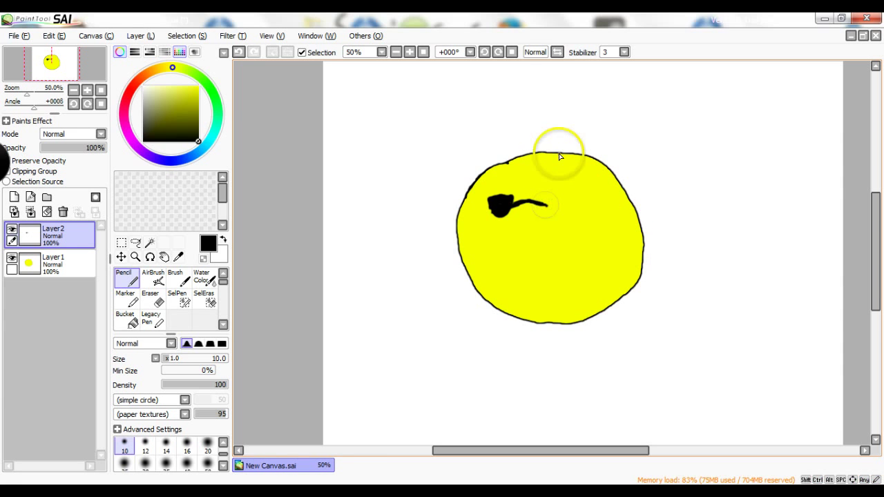
{"action": "left_click_drag", "start_coordinate": [548, 210], "coordinate": [551, 191]}
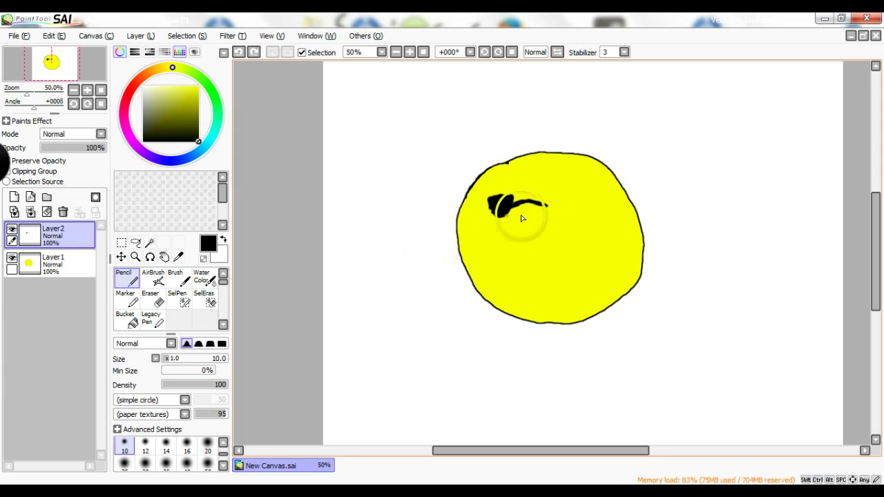
{"action": "right_click", "coordinate": [549, 196]}
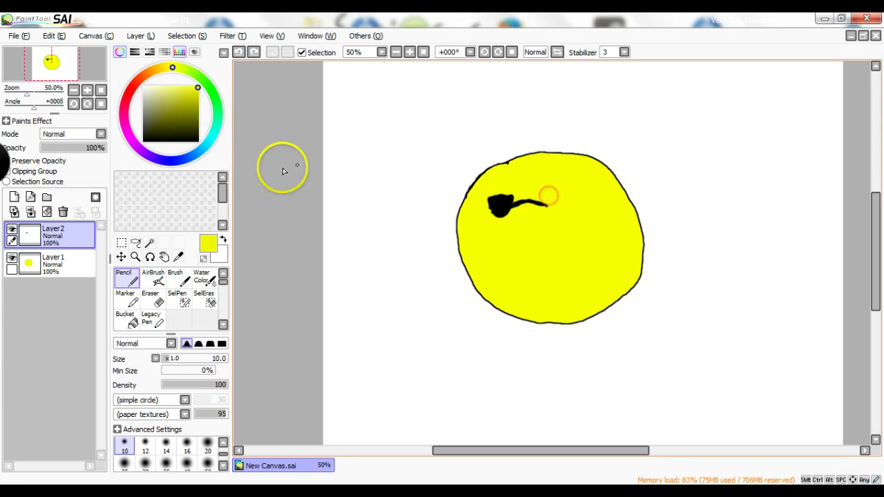
{"action": "left_click_drag", "start_coordinate": [204, 146], "coordinate": [256, 195]}
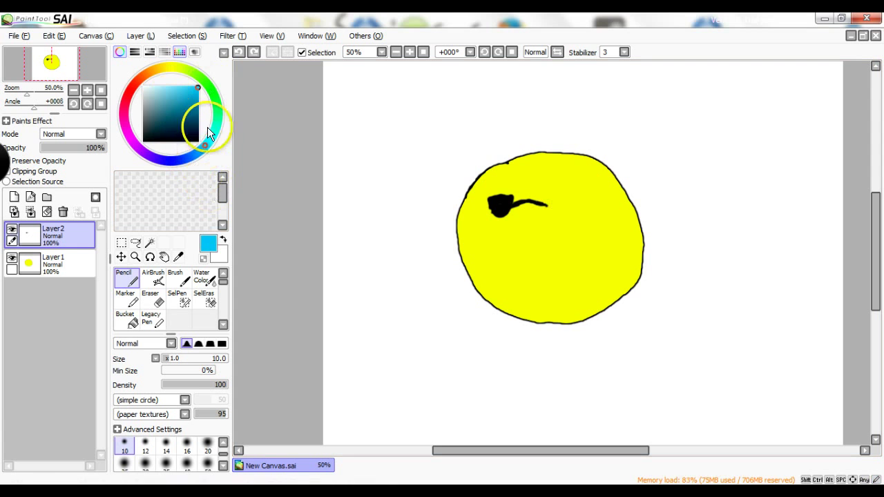
{"action": "left_click", "coordinate": [573, 273], "text": "alt"}
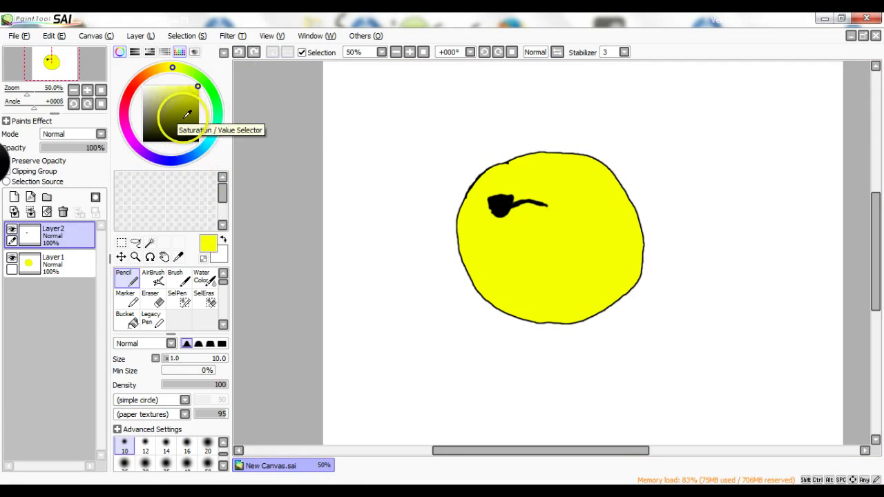
{"action": "left_click_drag", "start_coordinate": [186, 114], "coordinate": [206, 153]}
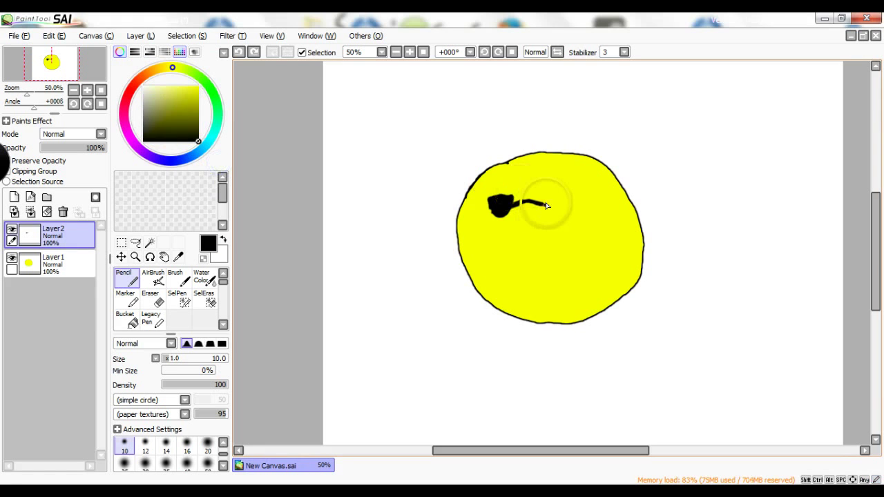
Try several closed outlines for the right lens with the black Pencil, and undo each of them.
{"action": "mouse_move", "coordinate": [547, 199]}
{"action": "left_mouse_down"}
{"action": "mouse_move", "coordinate": [572, 207]}
{"action": "mouse_move", "coordinate": [564, 222]}
{"action": "mouse_move", "coordinate": [551, 216]}
{"action": "left_mouse_up"}
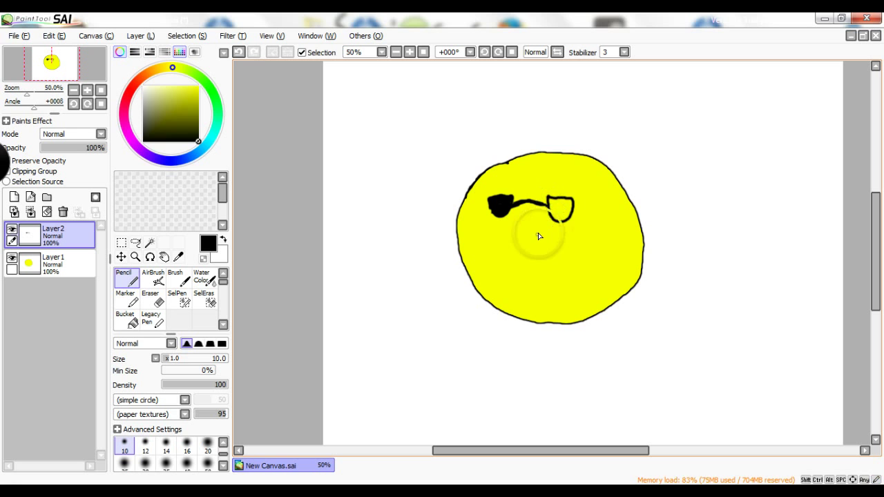
{"action": "key", "text": "ctrl+z"}
{"action": "mouse_move", "coordinate": [549, 199]}
{"action": "left_mouse_down"}
{"action": "mouse_move", "coordinate": [568, 198]}
{"action": "mouse_move", "coordinate": [572, 211]}
{"action": "mouse_move", "coordinate": [552, 221]}
{"action": "left_mouse_up"}
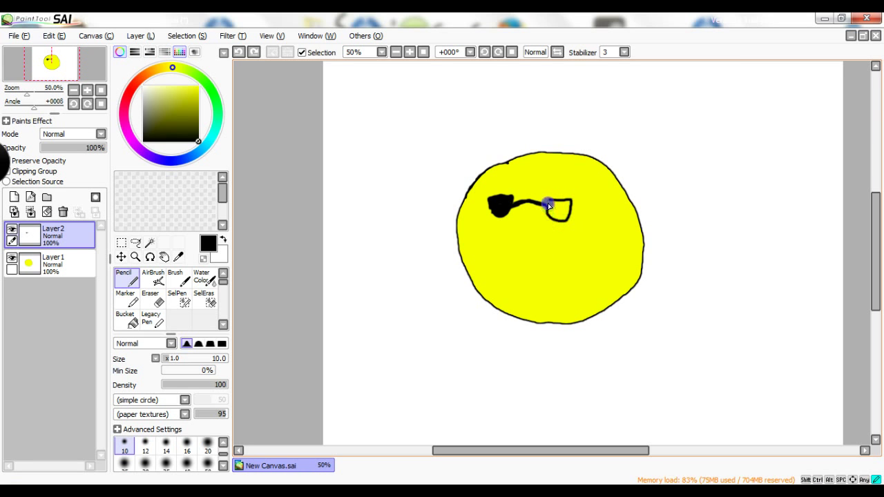
{"action": "key", "text": "ctrl+z"}
{"action": "mouse_move", "coordinate": [550, 209]}
{"action": "left_mouse_down"}
{"action": "mouse_move", "coordinate": [550, 199]}
{"action": "mouse_move", "coordinate": [560, 219]}
{"action": "left_mouse_up"}
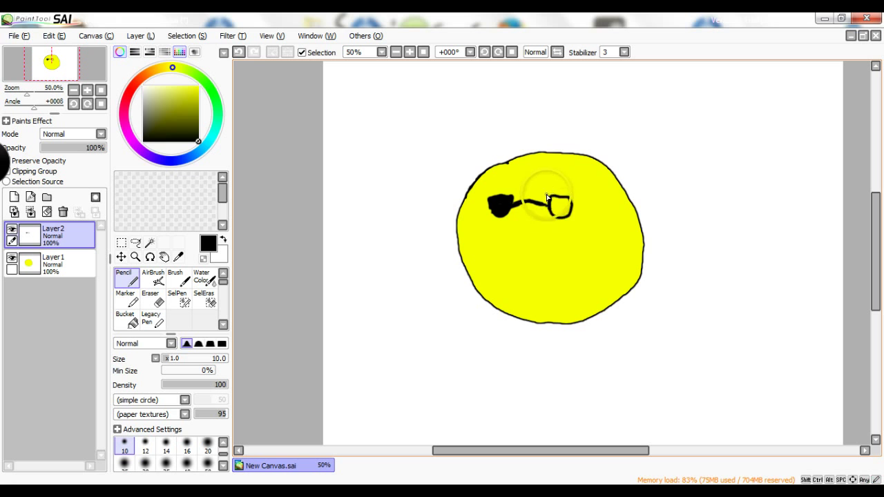
{"action": "key", "text": "ctrl+z"}
{"action": "key", "text": "ctrl+z"}
{"action": "key", "text": "ctrl+z"}
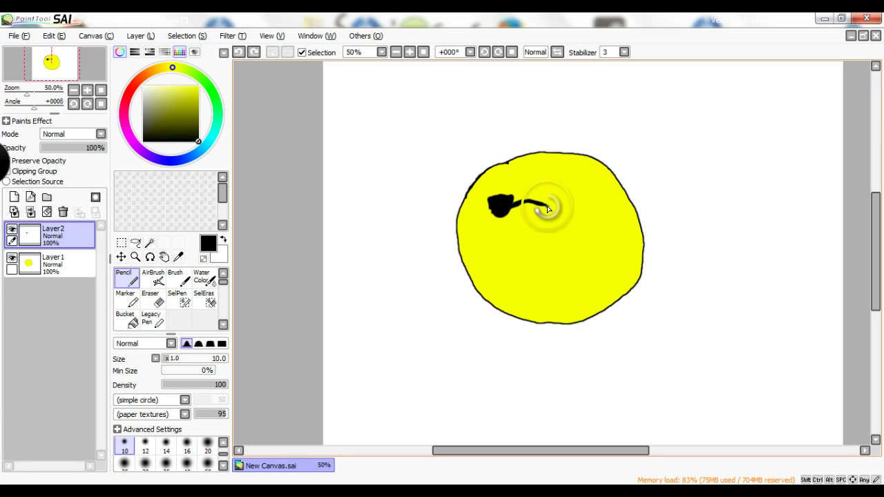
{"action": "mouse_move", "coordinate": [548, 205]}
{"action": "left_mouse_down"}
{"action": "mouse_move", "coordinate": [549, 195]}
{"action": "mouse_move", "coordinate": [570, 196]}
{"action": "mouse_move", "coordinate": [564, 218]}
{"action": "mouse_move", "coordinate": [547, 206]}
{"action": "left_mouse_up"}
{"action": "key", "text": "ctrl+z"}
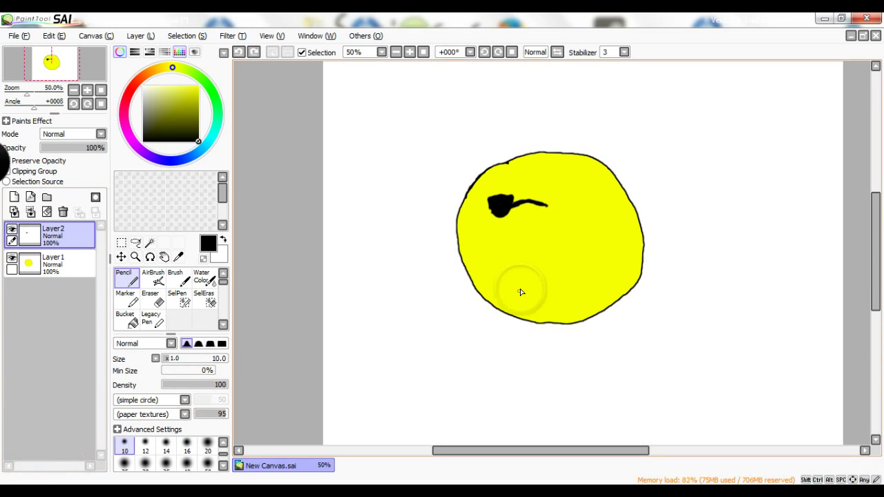
Pencil the right lens in black, and undo its strokes back to the short vertical inner edge at the bridge.
{"action": "left_click", "coordinate": [548, 206], "text": "alt"}
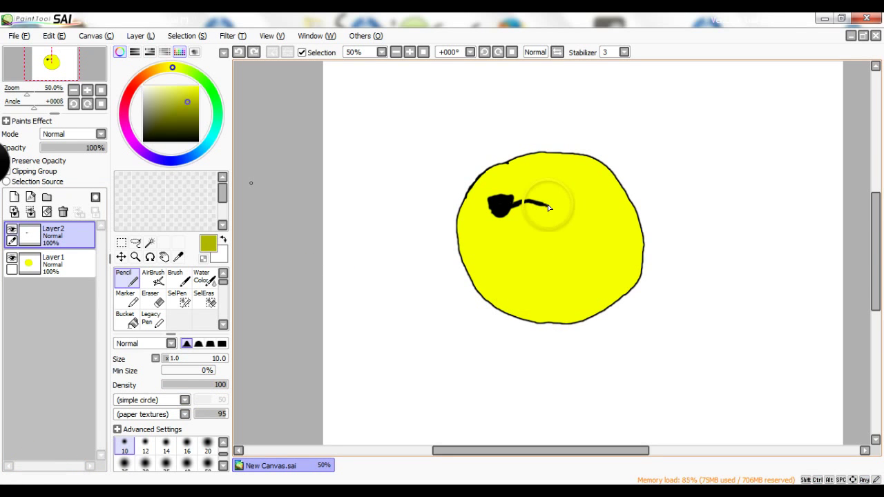
{"action": "left_click", "coordinate": [198, 141]}
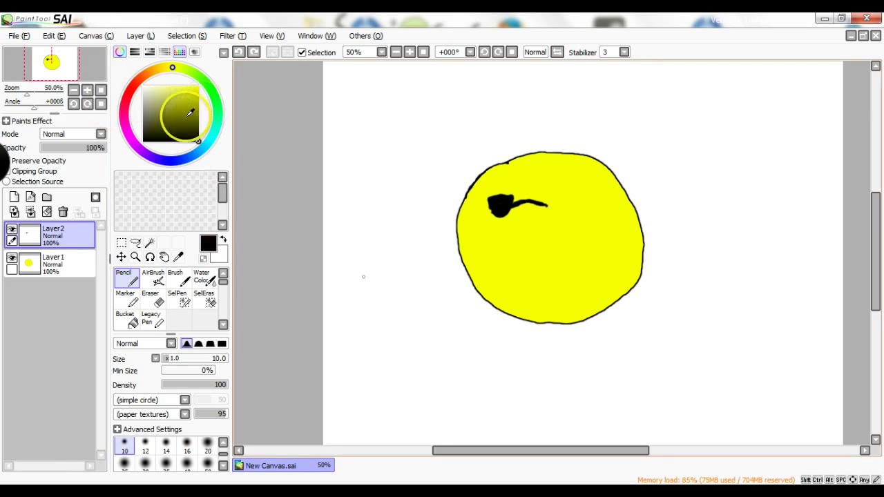
{"action": "mouse_move", "coordinate": [549, 196]}
{"action": "left_mouse_down"}
{"action": "mouse_move", "coordinate": [562, 197]}
{"action": "mouse_move", "coordinate": [555, 212]}
{"action": "left_mouse_up"}
{"action": "right_click", "coordinate": [556, 213]}
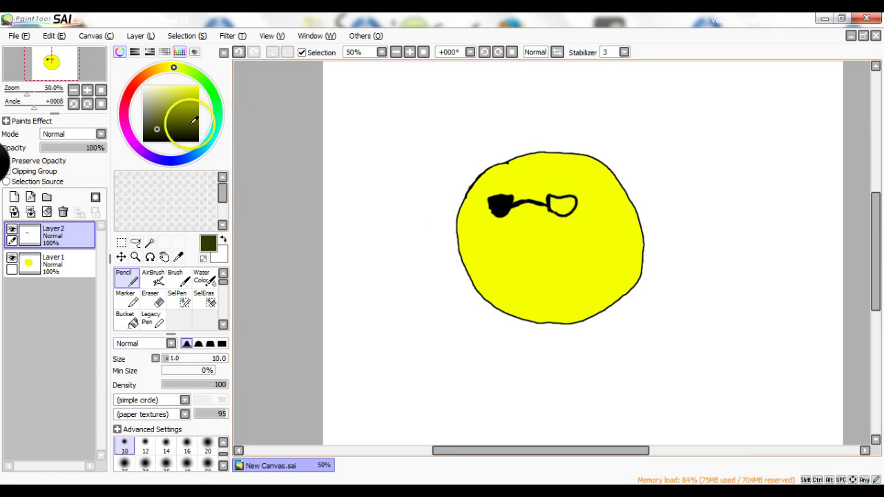
{"action": "left_click_drag", "start_coordinate": [190, 121], "coordinate": [231, 182]}
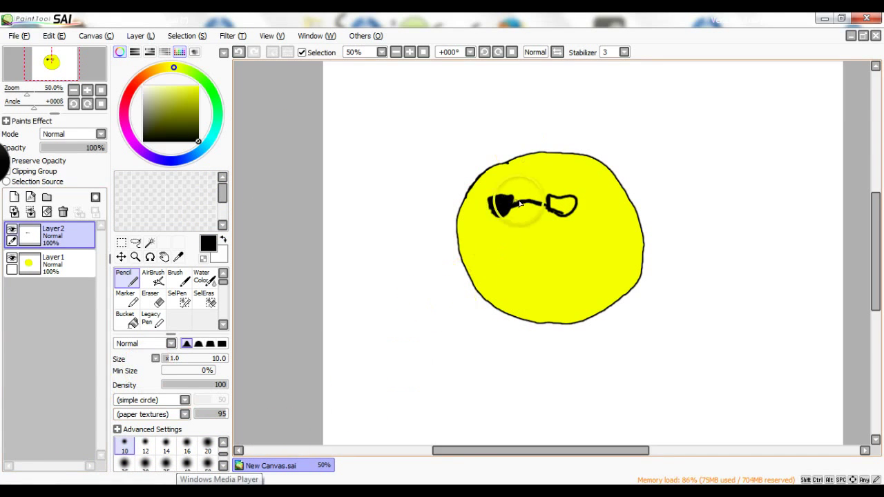
{"action": "key", "text": "ctrl+z"}
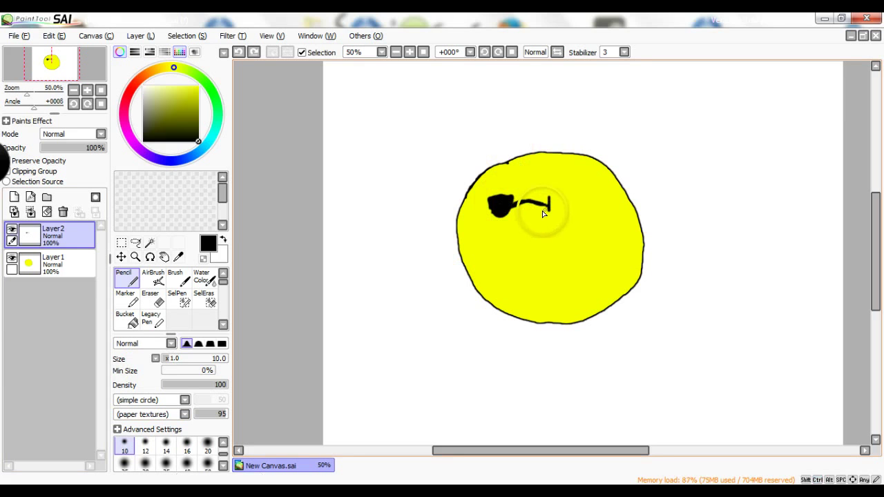
Undo the misdrawn lower curve, reset the colour to black, and complete the right lens as a closed half-round outline.
{"action": "left_click_drag", "start_coordinate": [550, 208], "coordinate": [556, 230]}
{"action": "key", "text": "ctrl+z"}
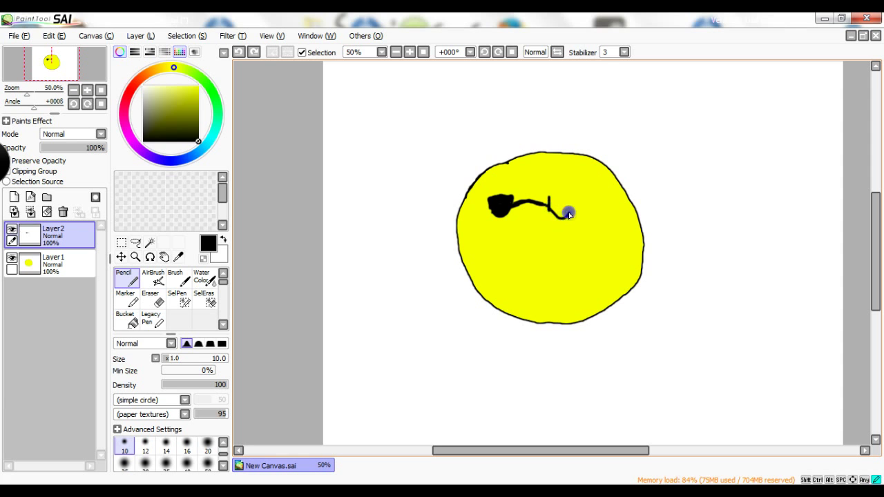
{"action": "right_click", "coordinate": [563, 215]}
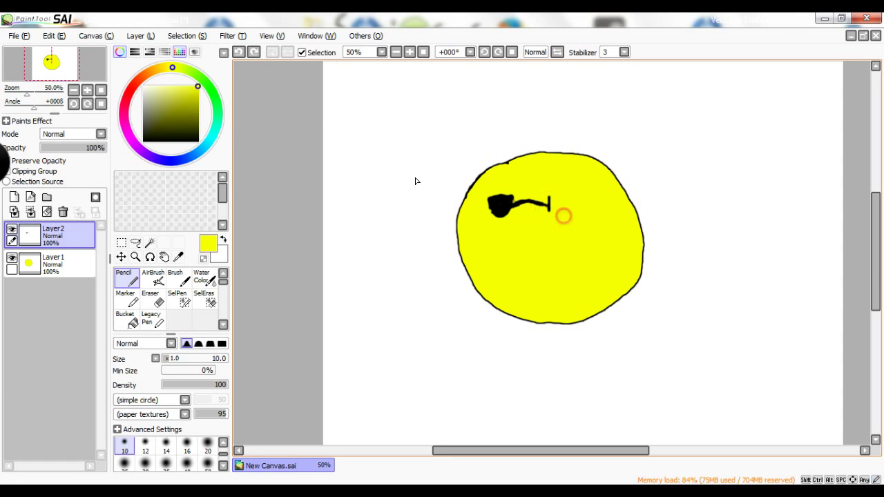
{"action": "left_click_drag", "start_coordinate": [192, 114], "coordinate": [248, 200]}
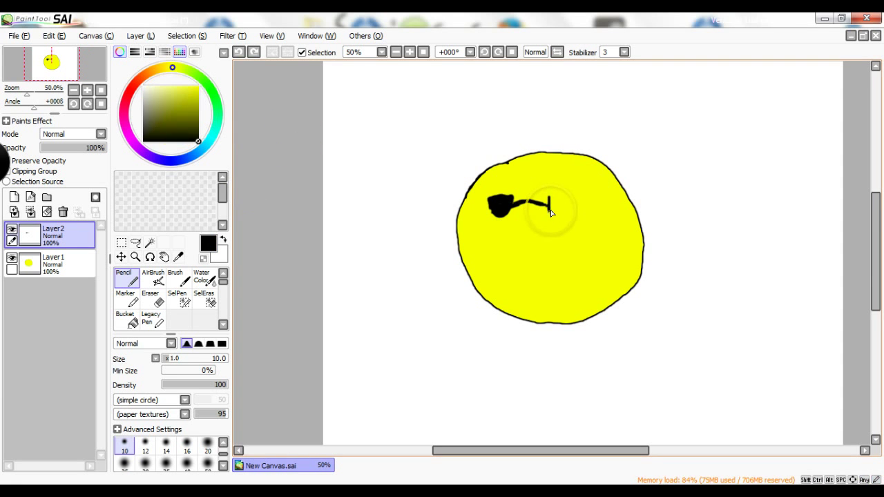
{"action": "left_click_drag", "start_coordinate": [547, 205], "coordinate": [557, 219]}
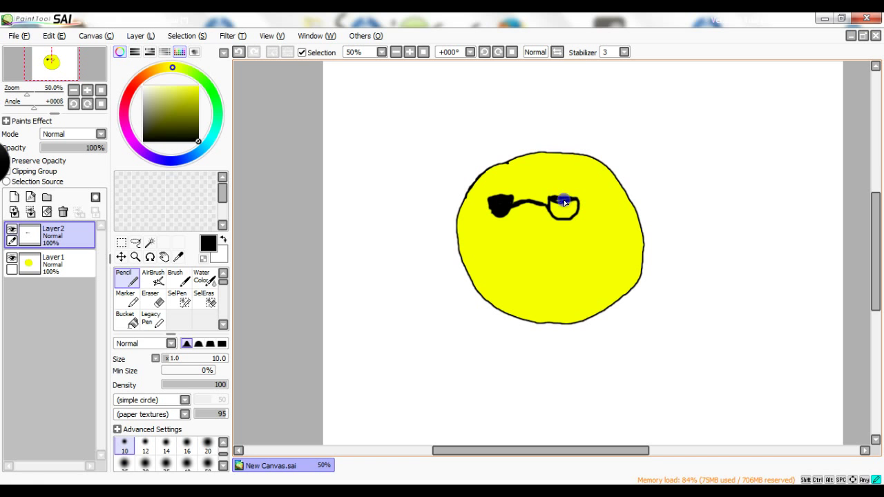
Fill the right lens black with the Bucket, and touch up its upper edge with the Pencil.
{"action": "left_click_drag", "start_coordinate": [130, 333], "coordinate": [129, 327]}
{"action": "left_click", "coordinate": [127, 318]}
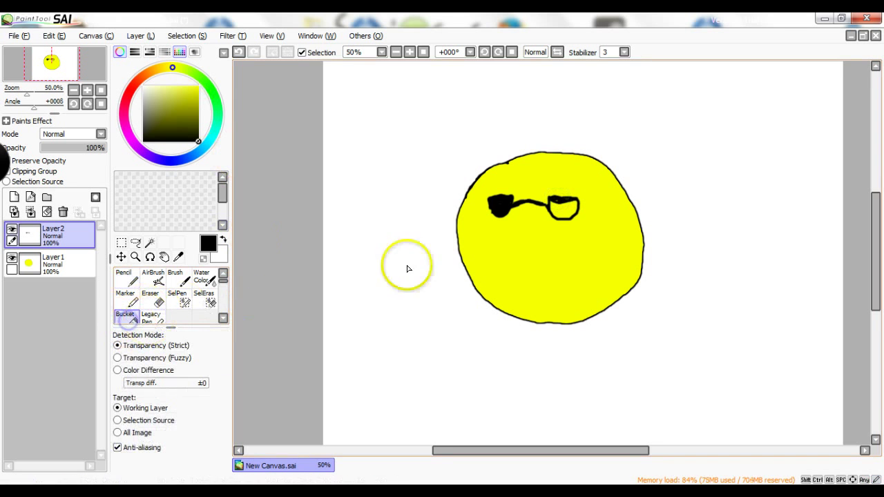
{"action": "left_click", "coordinate": [132, 280]}
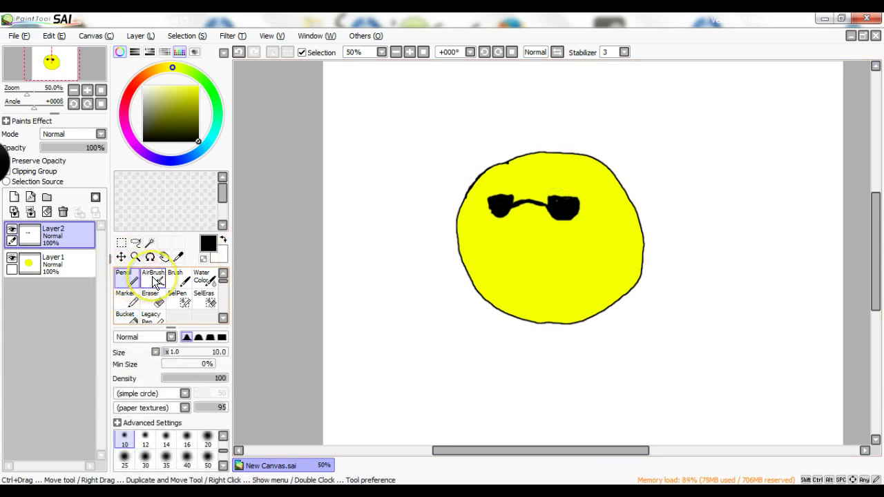
{"action": "left_click", "coordinate": [561, 200]}
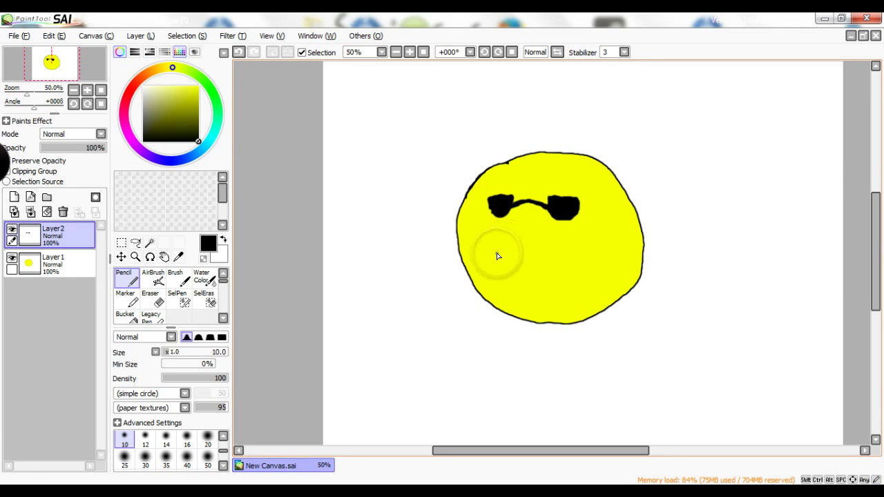
Draw a wide curved black smile on Layer2, undoing unsatisfactory strokes, and add a small angular nose above it.
{"action": "mouse_move", "coordinate": [489, 253]}
{"action": "left_mouse_down"}
{"action": "mouse_move", "coordinate": [545, 262]}
{"action": "mouse_move", "coordinate": [516, 266]}
{"action": "mouse_move", "coordinate": [545, 276]}
{"action": "mouse_move", "coordinate": [593, 259]}
{"action": "mouse_move", "coordinate": [507, 274]}
{"action": "mouse_move", "coordinate": [549, 279]}
{"action": "mouse_move", "coordinate": [590, 270]}
{"action": "left_mouse_up"}
{"action": "key", "text": "ctrl+z"}
{"action": "key", "text": "ctrl+z"}
{"action": "key", "text": "ctrl+z"}
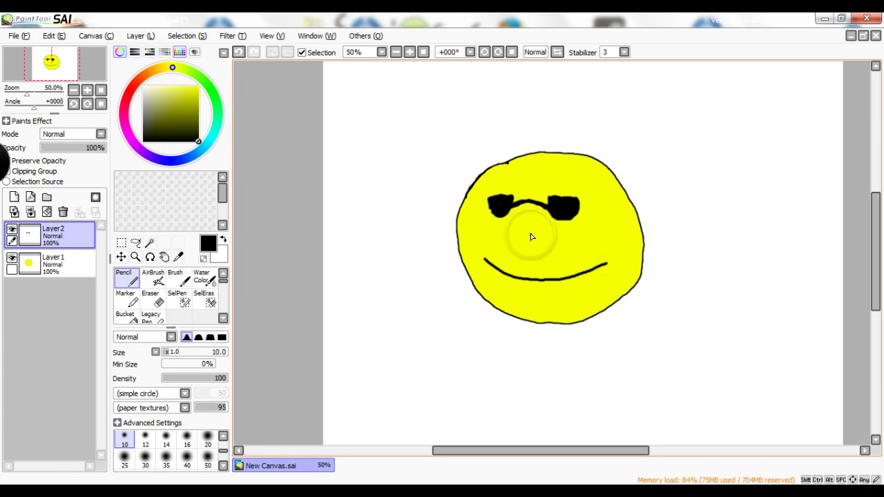
{"action": "left_click_drag", "start_coordinate": [531, 235], "coordinate": [538, 246]}
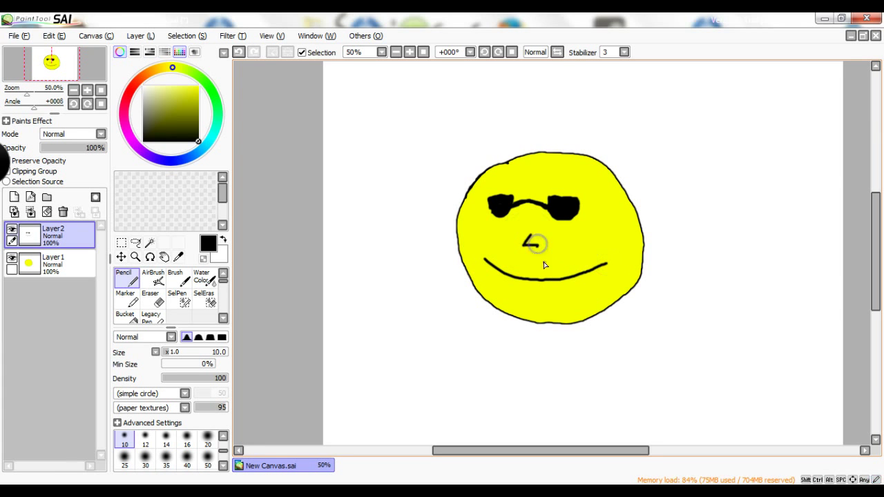
Sample the face's yellow, add a new layer above Layer2, and draw two short rays outside the face's upper-left edge, undoing stray strokes.
{"action": "left_click", "coordinate": [582, 184], "text": "alt"}
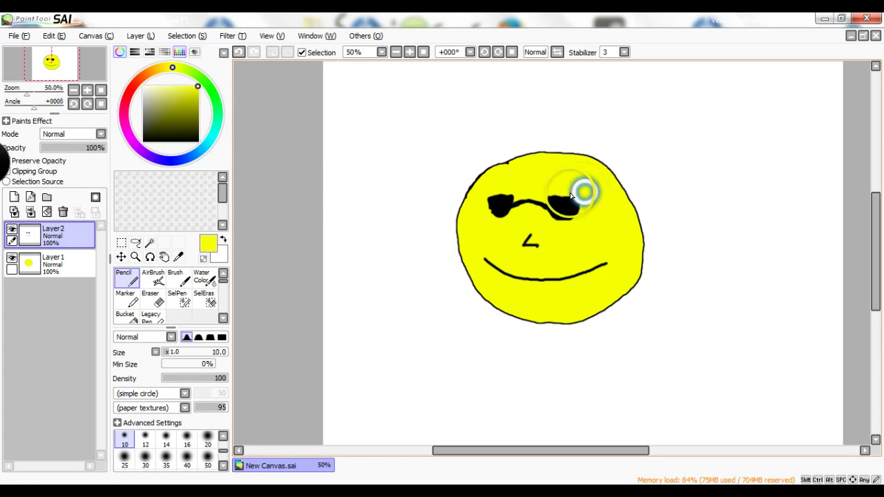
{"action": "left_click", "coordinate": [30, 197]}
{"action": "mouse_move", "coordinate": [422, 159]}
{"action": "left_mouse_down"}
{"action": "mouse_move", "coordinate": [440, 171]}
{"action": "mouse_move", "coordinate": [475, 158]}
{"action": "mouse_move", "coordinate": [447, 178]}
{"action": "left_mouse_up"}
{"action": "key", "text": "ctrl+z"}
{"action": "key", "text": "ctrl+z"}
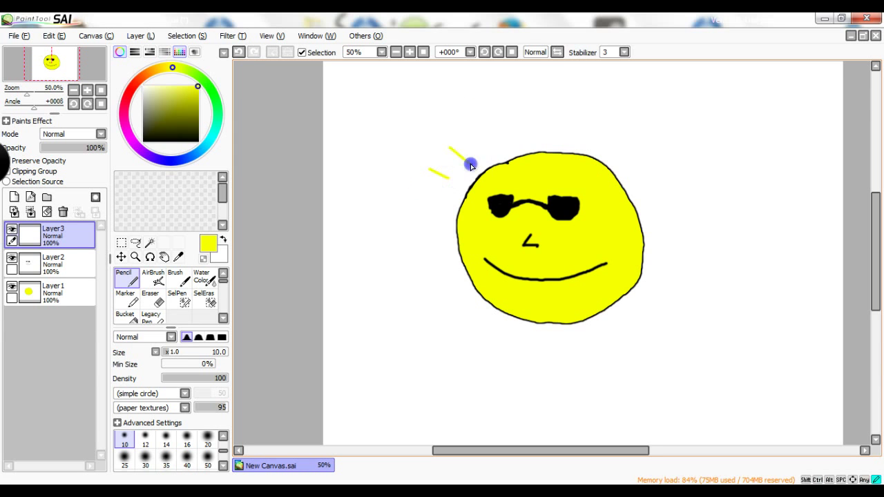
Resample the face's yellow and continue the short rays from the upper-left edge across the top of the face, undoing a stray stroke.
{"action": "left_click", "coordinate": [478, 142]}
{"action": "right_click", "coordinate": [479, 140]}
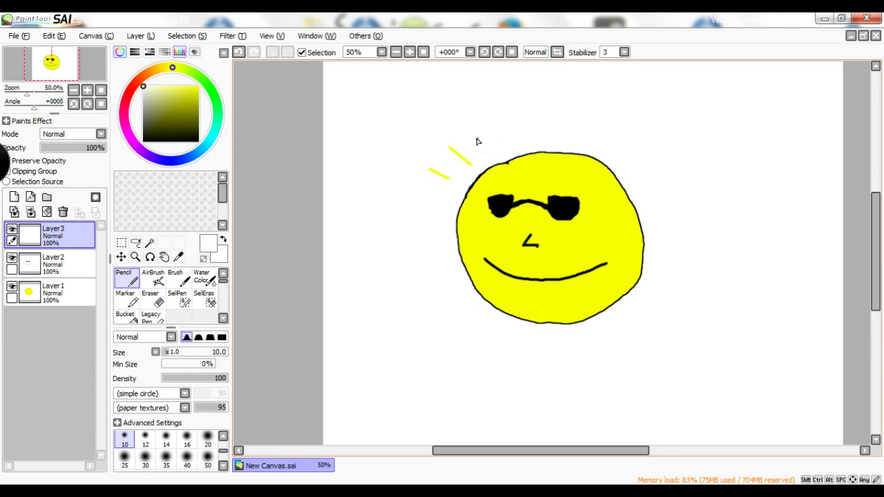
{"action": "left_click", "coordinate": [526, 183]}
{"action": "left_click", "coordinate": [475, 137]}
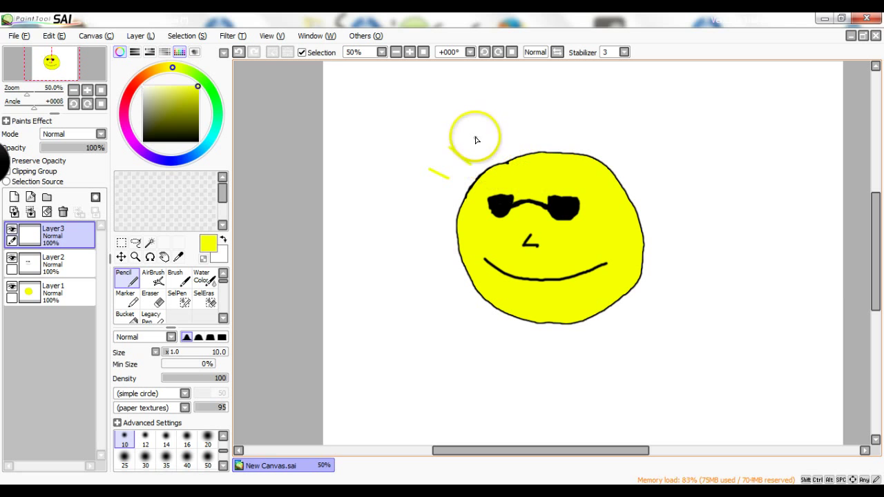
{"action": "mouse_move", "coordinate": [488, 153]}
{"action": "left_mouse_down"}
{"action": "mouse_move", "coordinate": [529, 144]}
{"action": "mouse_move", "coordinate": [585, 152]}
{"action": "mouse_move", "coordinate": [570, 150]}
{"action": "left_mouse_up"}
{"action": "left_click", "coordinate": [562, 136]}
{"action": "key", "text": "ctrl+z"}
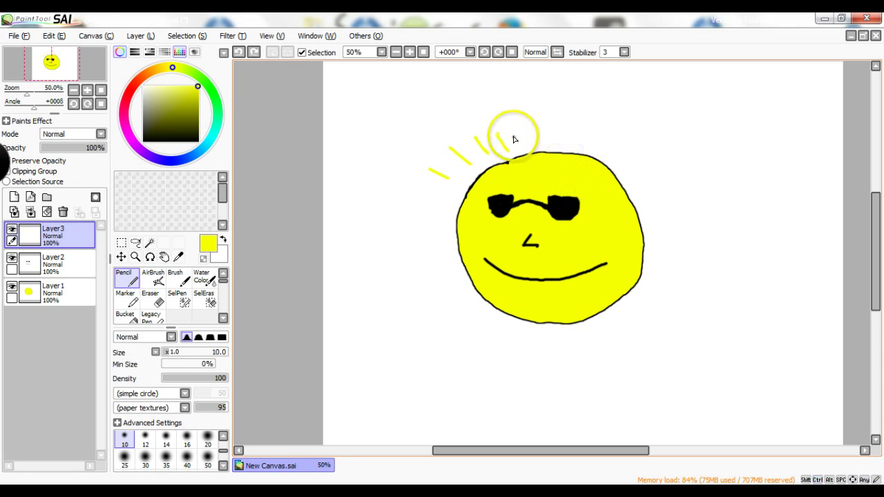
{"action": "left_click_drag", "start_coordinate": [517, 134], "coordinate": [524, 146]}
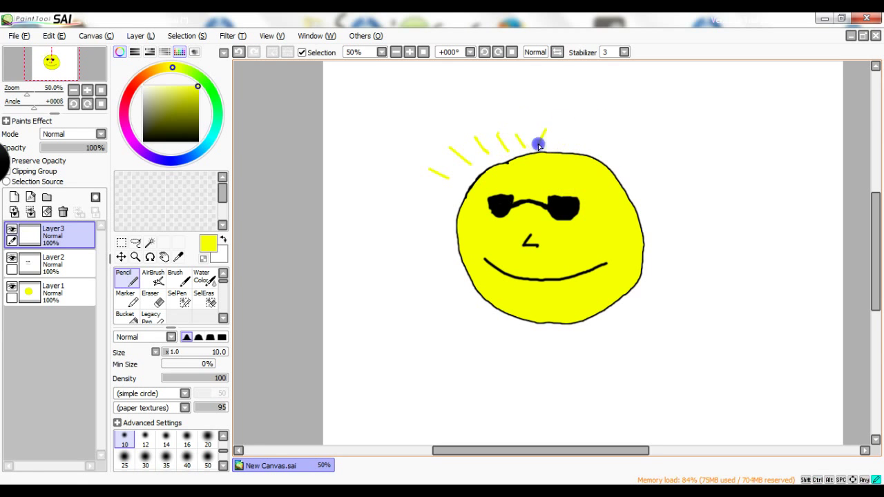
Undo all the rays drawn so far around the face's upper-left edge and top.
{"action": "key", "text": "ctrl+z"}
{"action": "key", "text": "ctrl+z"}
{"action": "key", "text": "ctrl+z"}
{"action": "key", "text": "ctrl+z"}
{"action": "key", "text": "ctrl+z"}
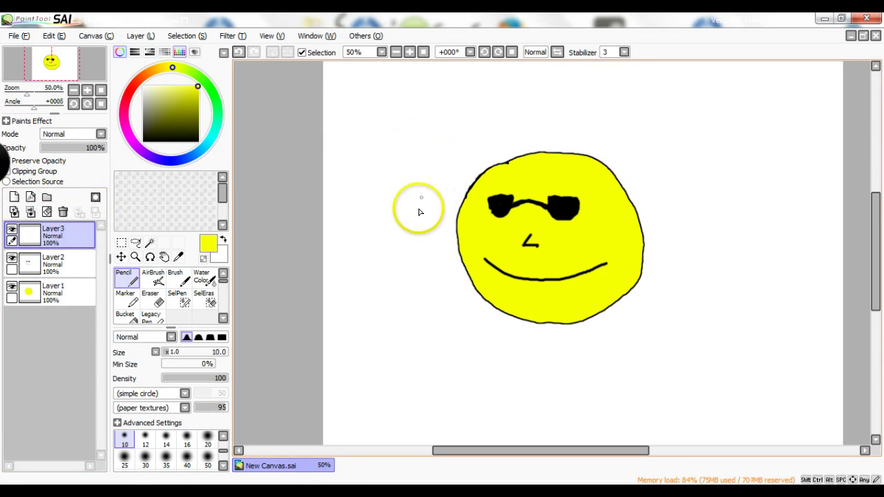
Try five short, nearly horizontal rays beside the face's upper-left side, and undo them.
{"action": "left_click", "coordinate": [406, 215]}
{"action": "left_click", "coordinate": [404, 217]}
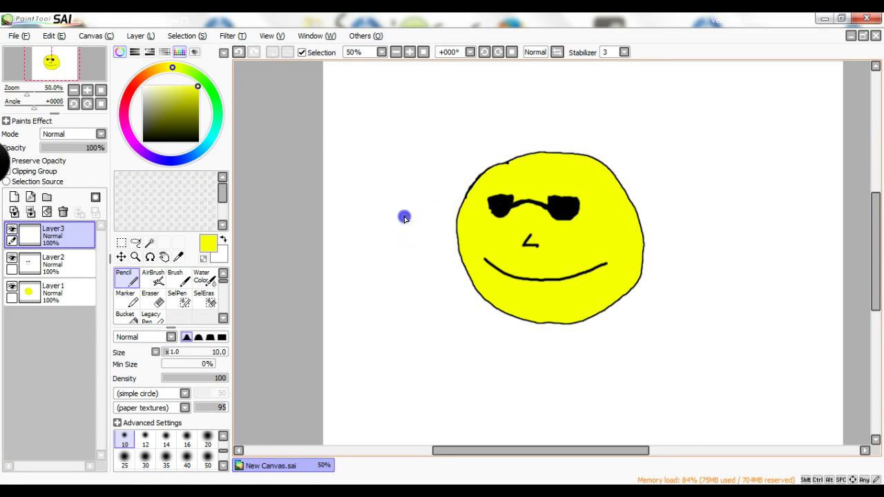
{"action": "mouse_move", "coordinate": [409, 196]}
{"action": "left_mouse_down"}
{"action": "mouse_move", "coordinate": [436, 196]}
{"action": "mouse_move", "coordinate": [434, 178]}
{"action": "mouse_move", "coordinate": [448, 161]}
{"action": "left_mouse_up"}
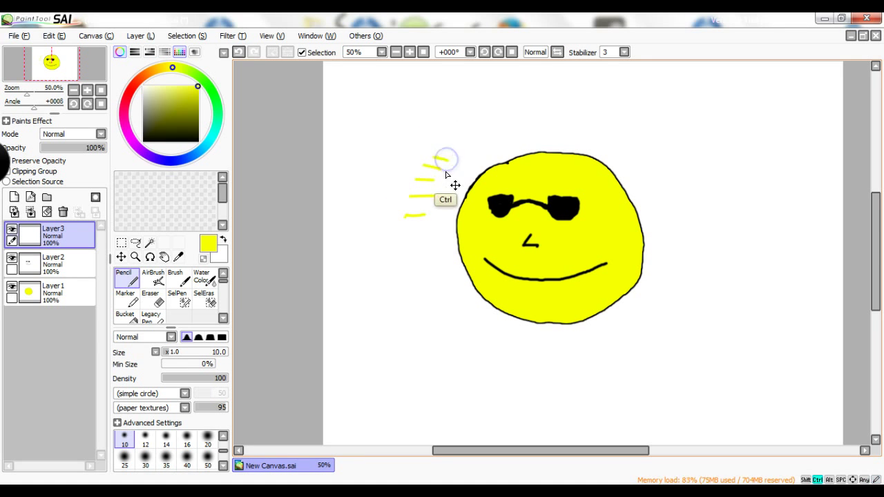
{"action": "key", "text": "ctrl+z"}
{"action": "key", "text": "ctrl+z"}
{"action": "key", "text": "ctrl+z"}
{"action": "key", "text": "ctrl+z"}
{"action": "key", "text": "ctrl+z"}
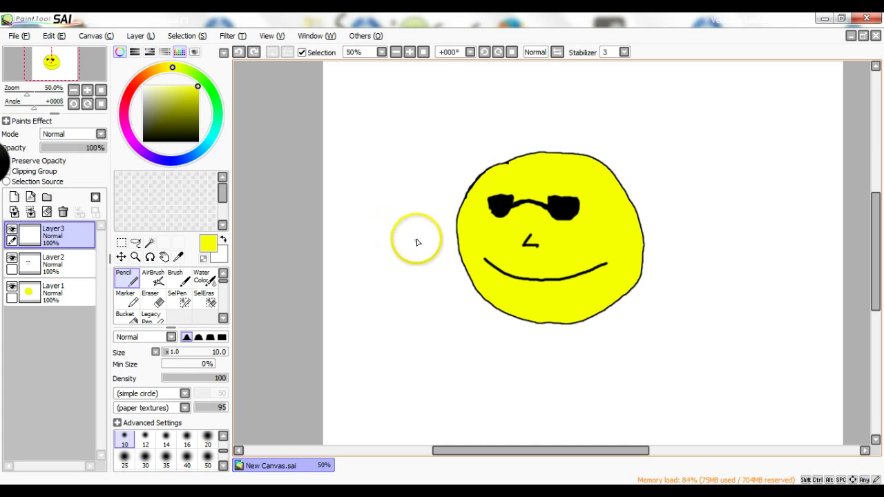
Try a fan of short yellow rays from the face's left side up around its upper-left edge.
{"action": "mouse_move", "coordinate": [415, 236]}
{"action": "left_mouse_down"}
{"action": "mouse_move", "coordinate": [433, 231]}
{"action": "mouse_move", "coordinate": [434, 208]}
{"action": "left_mouse_up"}
{"action": "mouse_move", "coordinate": [417, 192]}
{"action": "left_mouse_down"}
{"action": "mouse_move", "coordinate": [429, 197]}
{"action": "mouse_move", "coordinate": [441, 181]}
{"action": "left_mouse_up"}
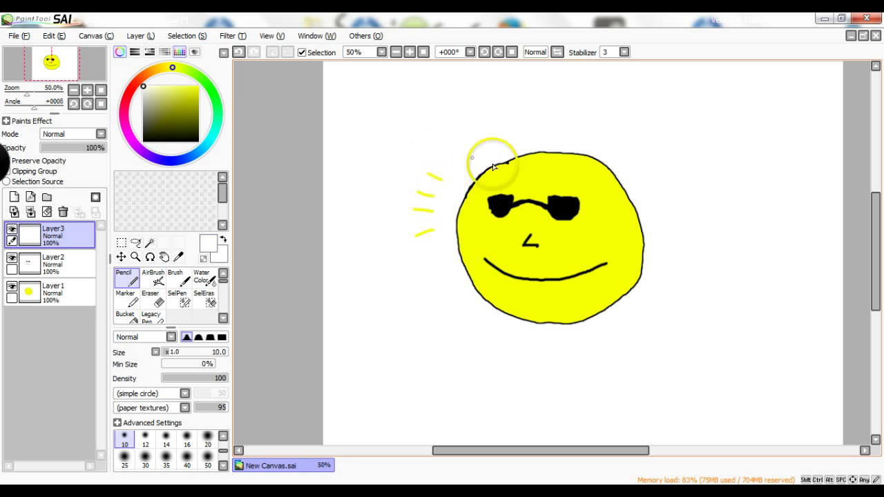
{"action": "left_click_drag", "start_coordinate": [440, 158], "coordinate": [455, 169]}
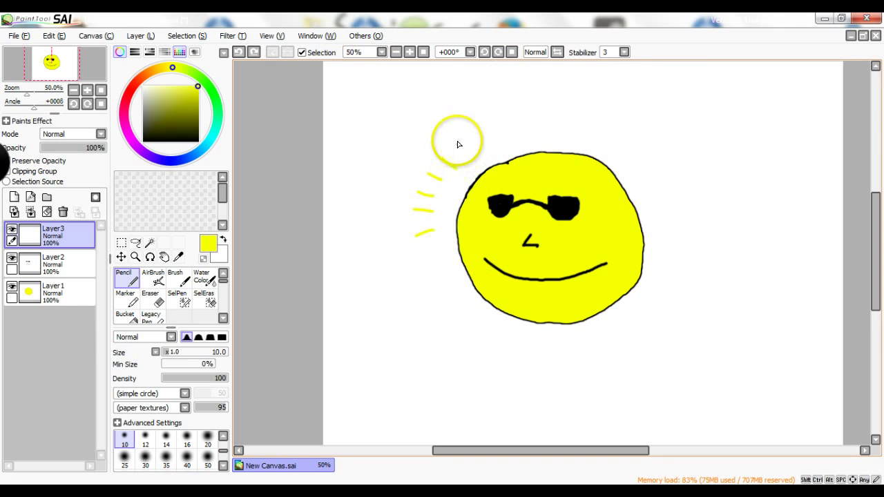
{"action": "left_click_drag", "start_coordinate": [452, 151], "coordinate": [465, 159]}
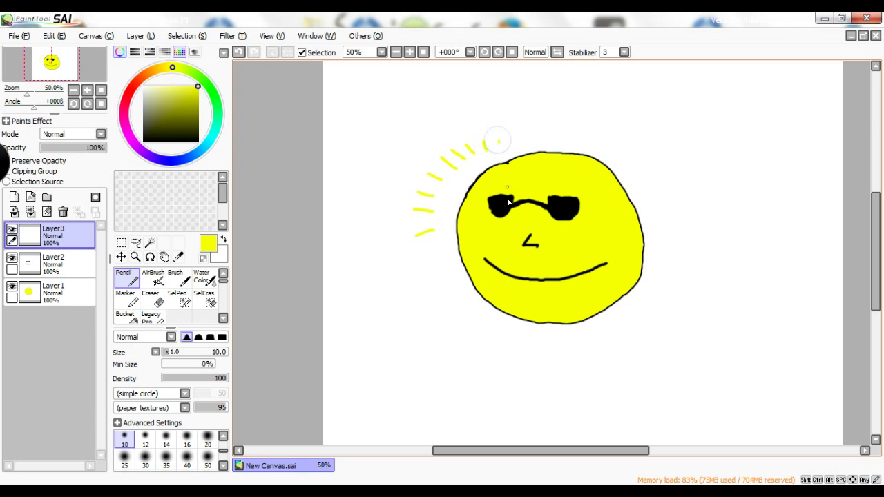
Undo the fan of rays together with its layer, and add a new empty layer above Layer2.
{"action": "key", "text": "ctrl+z"}
{"action": "key", "text": "ctrl+z"}
{"action": "key", "text": "ctrl+z"}
{"action": "key", "text": "ctrl+z"}
{"action": "key", "text": "ctrl+z"}
{"action": "key", "text": "ctrl+z"}
{"action": "key", "text": "ctrl+z"}
{"action": "key", "text": "ctrl+z"}
{"action": "key", "text": "ctrl+z"}
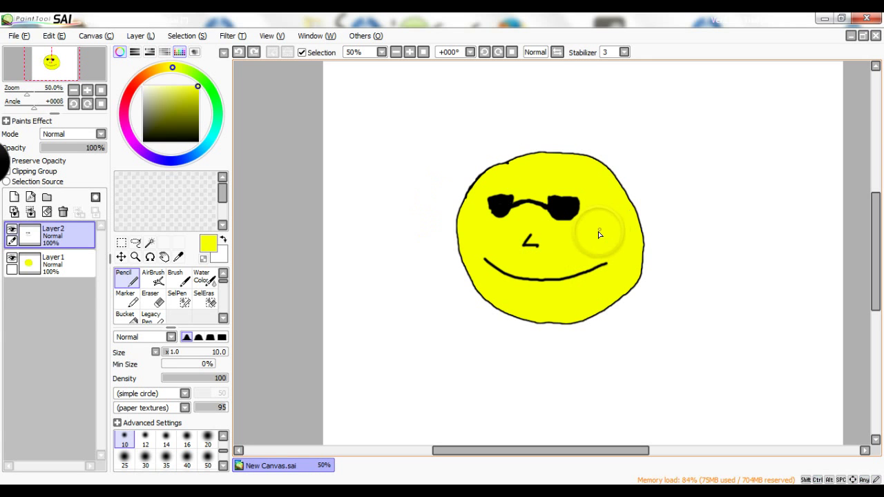
{"action": "left_click", "coordinate": [14, 197]}
Try closely spaced short rays clockwise from the face's top, down the right side and along the bottom edge.
{"action": "mouse_move", "coordinate": [533, 129]}
{"action": "left_mouse_down"}
{"action": "mouse_move", "coordinate": [539, 140]}
{"action": "mouse_move", "coordinate": [626, 159]}
{"action": "mouse_move", "coordinate": [649, 190]}
{"action": "left_mouse_up"}
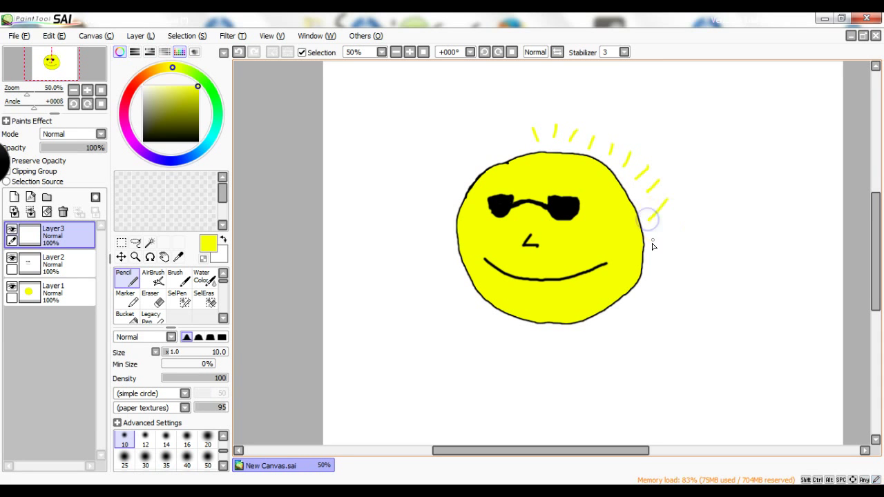
{"action": "key", "text": "ctrl+z"}
{"action": "mouse_move", "coordinate": [664, 202]}
{"action": "left_mouse_down"}
{"action": "mouse_move", "coordinate": [650, 211]}
{"action": "mouse_move", "coordinate": [666, 297]}
{"action": "mouse_move", "coordinate": [656, 310]}
{"action": "mouse_move", "coordinate": [567, 364]}
{"action": "mouse_move", "coordinate": [554, 351]}
{"action": "mouse_move", "coordinate": [511, 348]}
{"action": "left_mouse_up"}
{"action": "key", "text": "ctrl+y"}
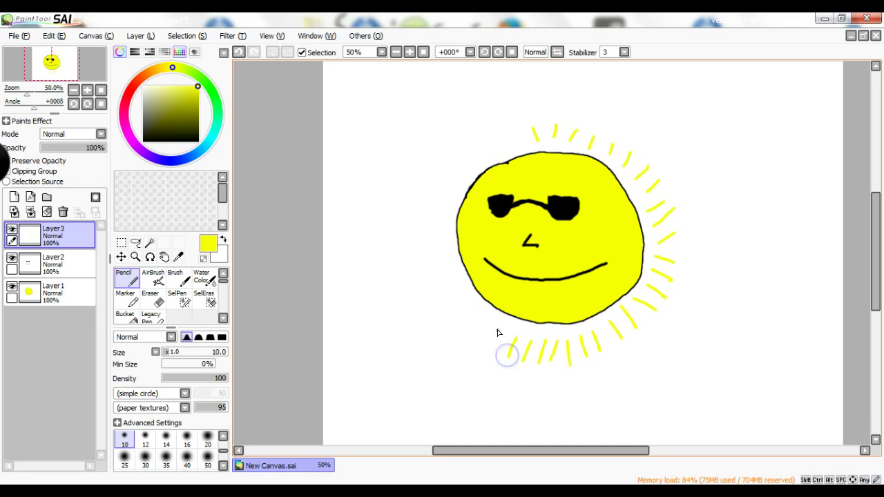
Undo all the closely spaced rays, keeping the empty Layer3.
{"action": "key", "text": "ctrl+z"}
{"action": "key", "text": "ctrl+z"}
{"action": "key", "text": "ctrl+z"}
{"action": "key", "text": "ctrl+z"}
{"action": "key", "text": "ctrl+z"}
{"action": "key", "text": "ctrl+z"}
{"action": "key", "text": "ctrl+z"}
{"action": "key", "text": "ctrl+z"}
{"action": "key", "text": "ctrl+z"}
{"action": "key", "text": "ctrl+z"}
{"action": "key", "text": "ctrl+z"}
{"action": "key", "text": "ctrl+z"}
{"action": "key", "text": "ctrl+z"}
{"action": "key", "text": "ctrl+z"}
{"action": "key", "text": "ctrl+z"}
{"action": "key", "text": "ctrl+z"}
{"action": "key", "text": "ctrl+z"}
{"action": "key", "text": "ctrl+z"}
{"action": "key", "text": "ctrl+z"}
{"action": "key", "text": "ctrl+z"}
{"action": "key", "text": "ctrl+z"}
{"action": "key", "text": "ctrl+z"}
{"action": "key", "text": "ctrl+z"}
{"action": "key", "text": "ctrl+z"}
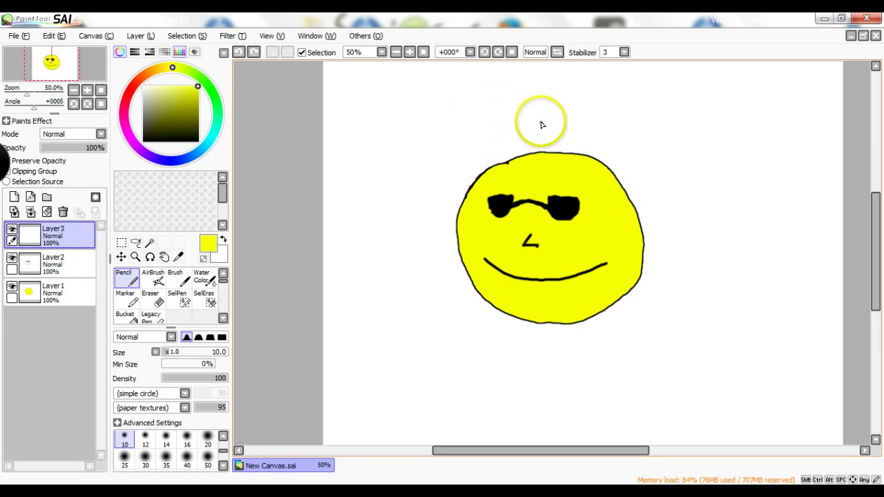
Draw six widely spaced yellow rays of alternating length from the face's top down its left side, resampling the yellow as needed.
{"action": "left_click_drag", "start_coordinate": [541, 108], "coordinate": [546, 141]}
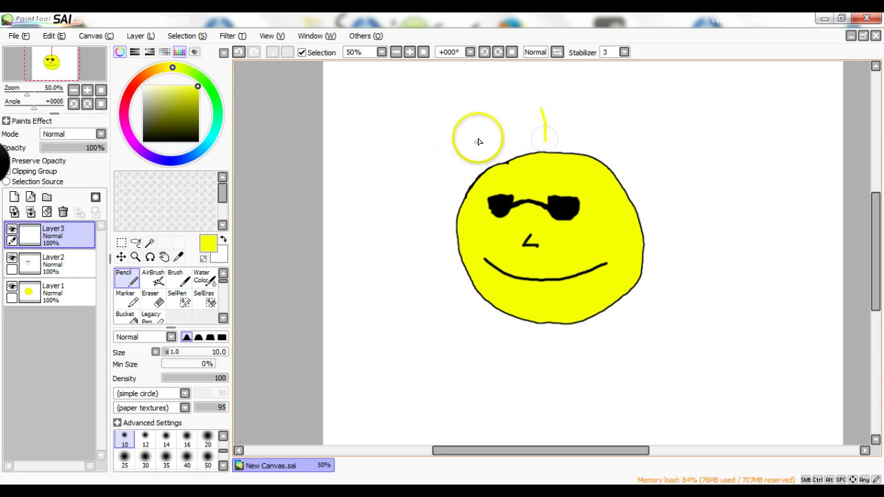
{"action": "left_click_drag", "start_coordinate": [476, 129], "coordinate": [484, 141]}
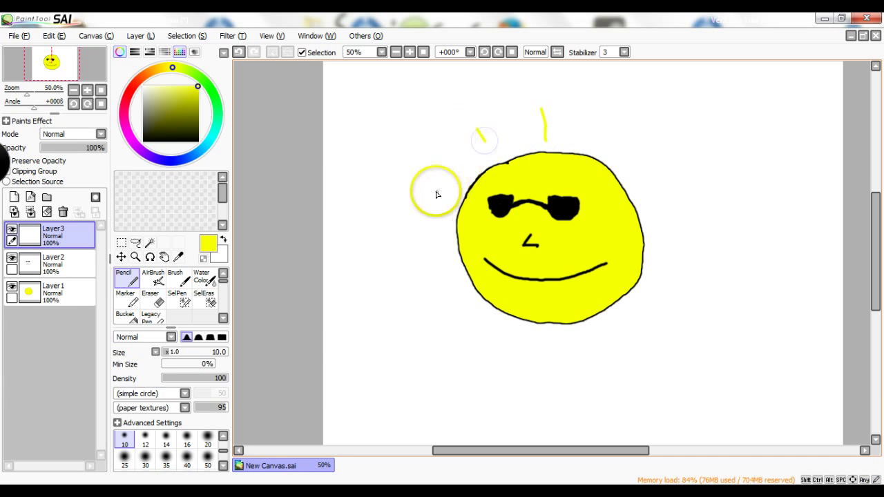
{"action": "left_click_drag", "start_coordinate": [416, 172], "coordinate": [445, 188]}
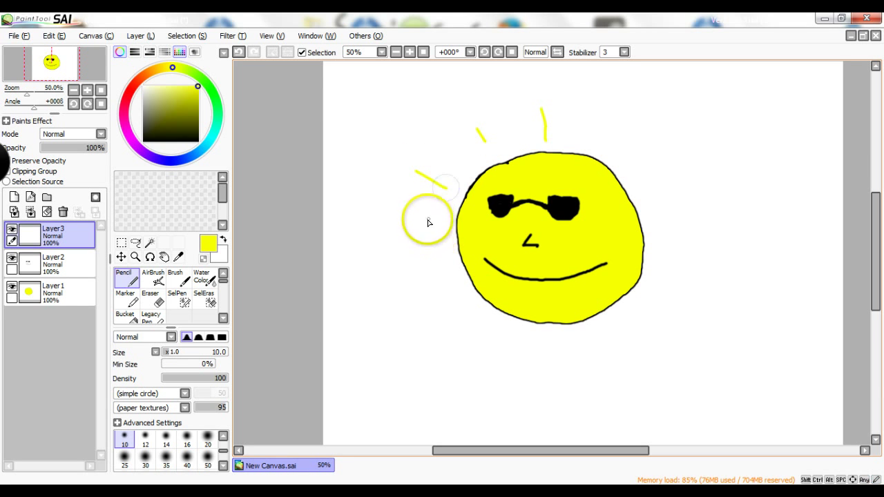
{"action": "left_click", "coordinate": [426, 220], "text": "alt"}
{"action": "left_click", "coordinate": [589, 230]}
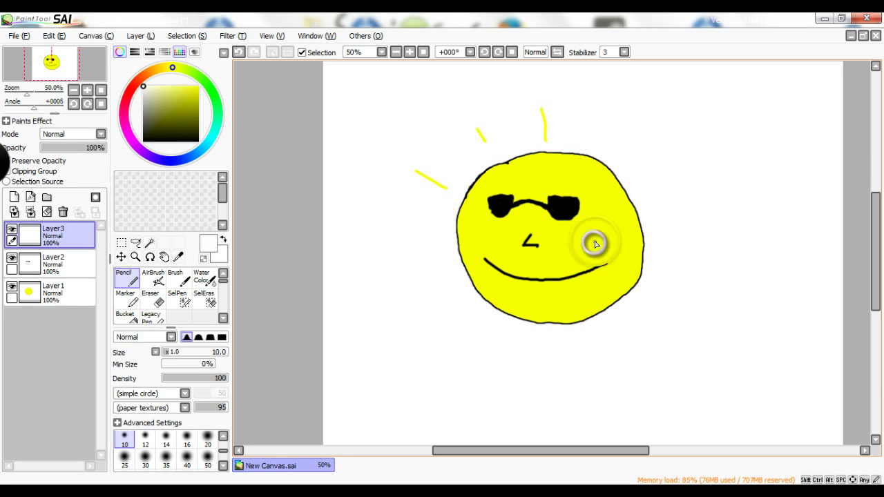
{"action": "left_click_drag", "start_coordinate": [417, 205], "coordinate": [437, 211]}
{"action": "left_click_drag", "start_coordinate": [413, 254], "coordinate": [446, 243]}
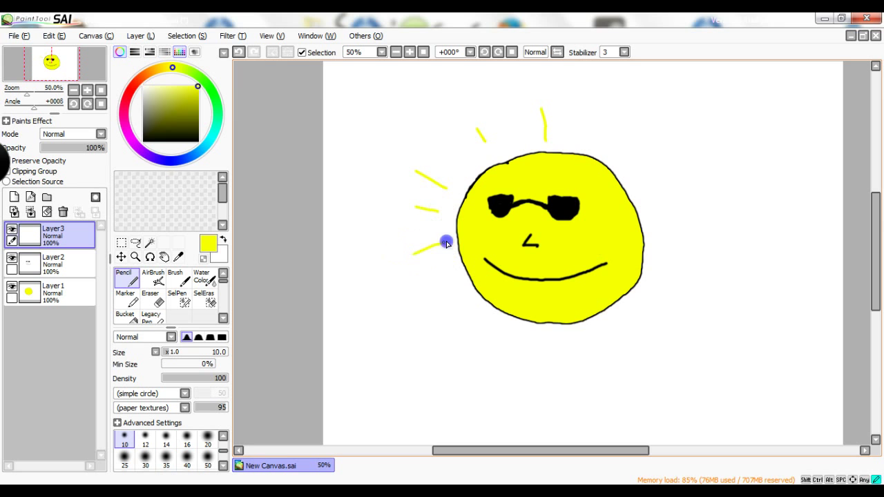
{"action": "left_click_drag", "start_coordinate": [441, 288], "coordinate": [456, 280]}
Try rays along the face's lower-left and bottom edge, and undo them.
{"action": "left_click_drag", "start_coordinate": [456, 323], "coordinate": [476, 297]}
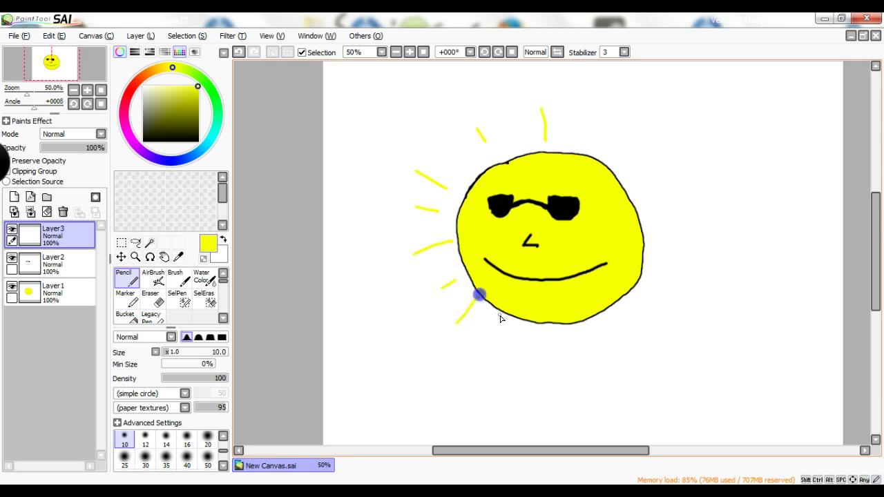
{"action": "left_click_drag", "start_coordinate": [489, 336], "coordinate": [503, 316]}
{"action": "left_click_drag", "start_coordinate": [523, 348], "coordinate": [526, 321]}
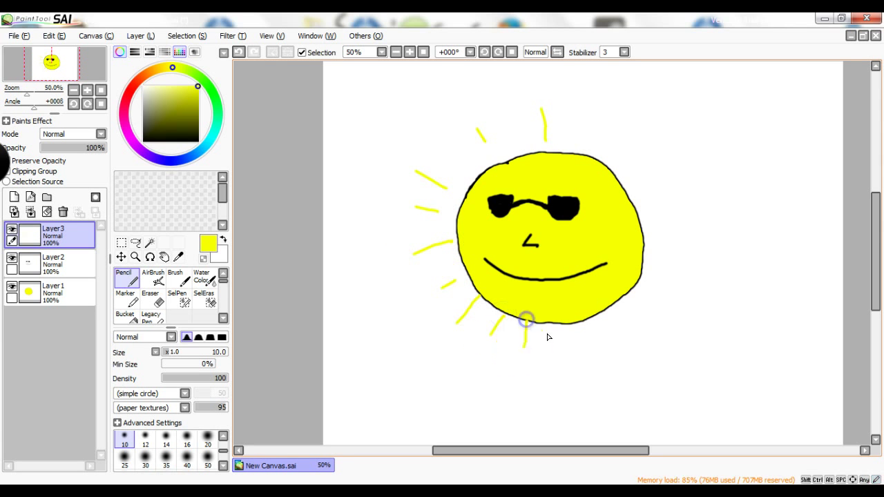
{"action": "left_click", "coordinate": [543, 329], "text": "alt"}
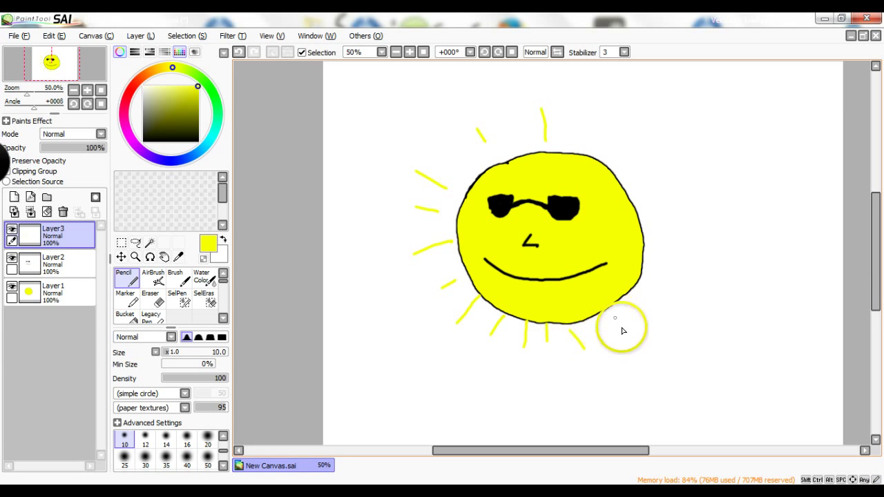
{"action": "key", "text": "ctrl"}
{"action": "key", "text": "ctrl+z"}
{"action": "key", "text": "ctrl+z"}
{"action": "key", "text": "ctrl+z"}
{"action": "key", "text": "ctrl+z"}
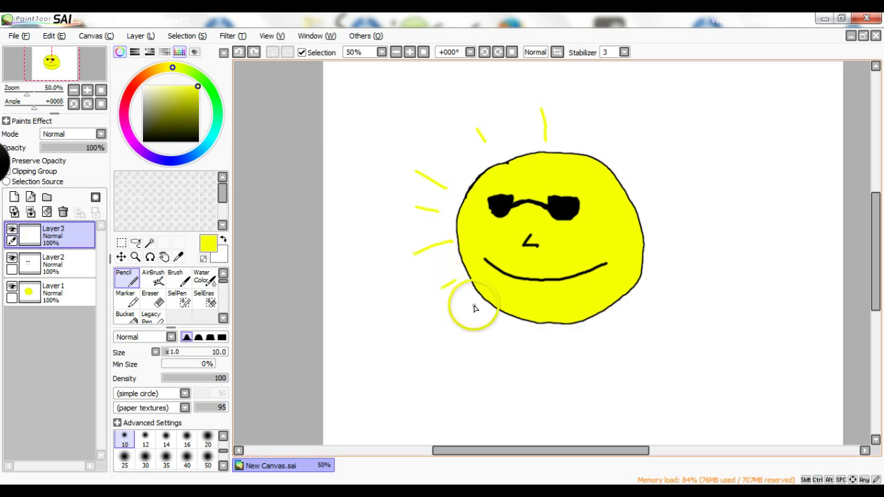
Draw spaced yellow rays of varied length along the face's bottom edge, up the right side and around to the upper right.
{"action": "mouse_move", "coordinate": [475, 299]}
{"action": "left_mouse_down"}
{"action": "mouse_move", "coordinate": [467, 319]}
{"action": "mouse_move", "coordinate": [541, 347]}
{"action": "mouse_move", "coordinate": [632, 337]}
{"action": "left_mouse_up"}
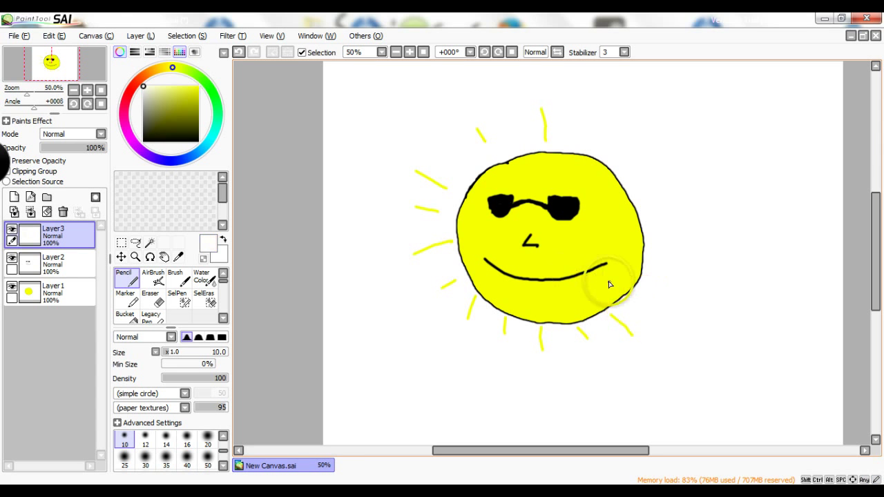
{"action": "left_click_drag", "start_coordinate": [635, 302], "coordinate": [652, 314]}
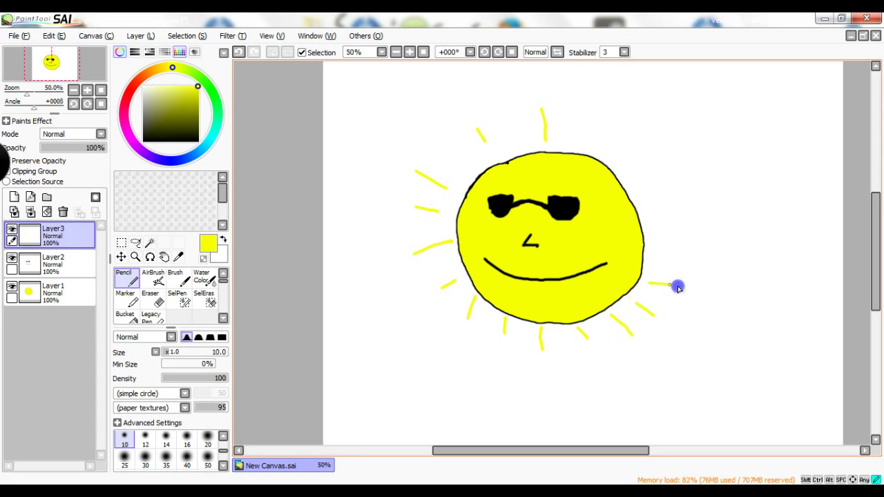
{"action": "mouse_move", "coordinate": [682, 286]}
{"action": "left_mouse_down"}
{"action": "mouse_move", "coordinate": [692, 235]}
{"action": "mouse_move", "coordinate": [667, 221]}
{"action": "mouse_move", "coordinate": [674, 183]}
{"action": "mouse_move", "coordinate": [654, 182]}
{"action": "mouse_move", "coordinate": [648, 160]}
{"action": "mouse_move", "coordinate": [631, 161]}
{"action": "mouse_move", "coordinate": [618, 126]}
{"action": "mouse_move", "coordinate": [604, 138]}
{"action": "mouse_move", "coordinate": [588, 116]}
{"action": "left_mouse_up"}
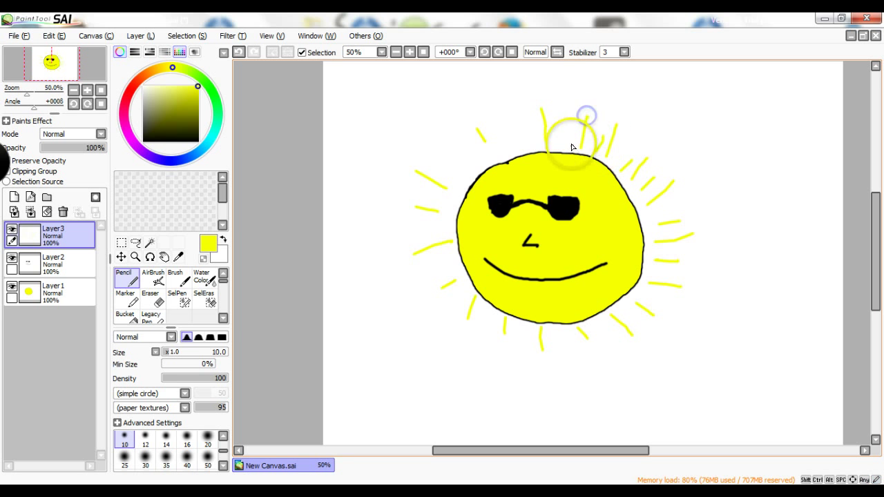
Fill the gaps above the face's top and upper-left edge with more short and long yellow rays.
{"action": "mouse_move", "coordinate": [565, 144]}
{"action": "left_mouse_down"}
{"action": "mouse_move", "coordinate": [567, 124]}
{"action": "mouse_move", "coordinate": [523, 134]}
{"action": "mouse_move", "coordinate": [512, 109]}
{"action": "left_mouse_up"}
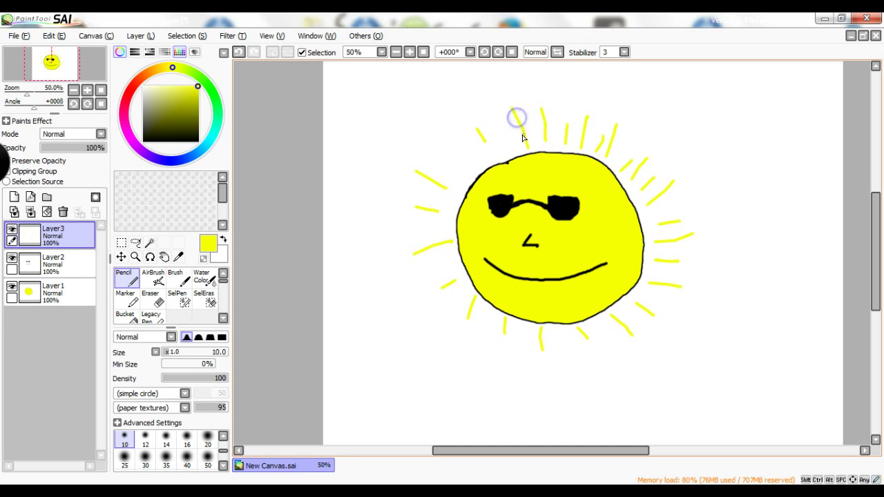
{"action": "left_click_drag", "start_coordinate": [508, 144], "coordinate": [485, 103]}
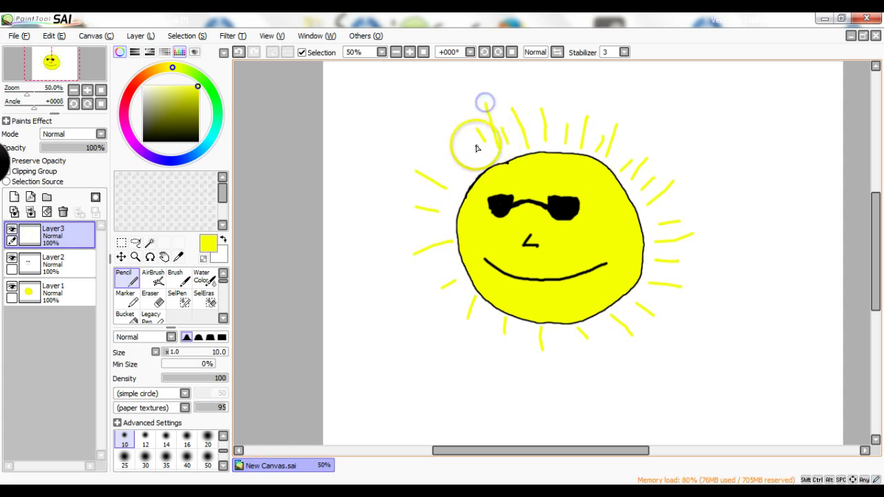
{"action": "mouse_move", "coordinate": [451, 130]}
{"action": "left_mouse_down"}
{"action": "mouse_move", "coordinate": [485, 159]}
{"action": "mouse_move", "coordinate": [453, 146]}
{"action": "left_mouse_up"}
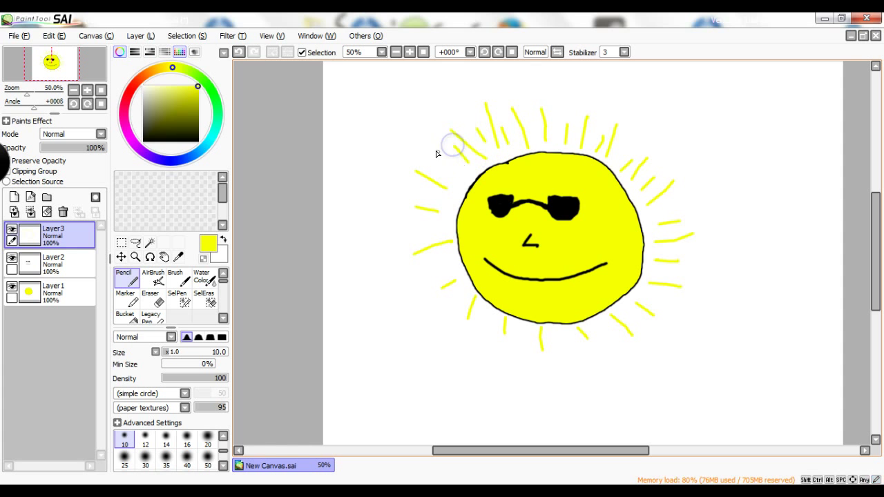